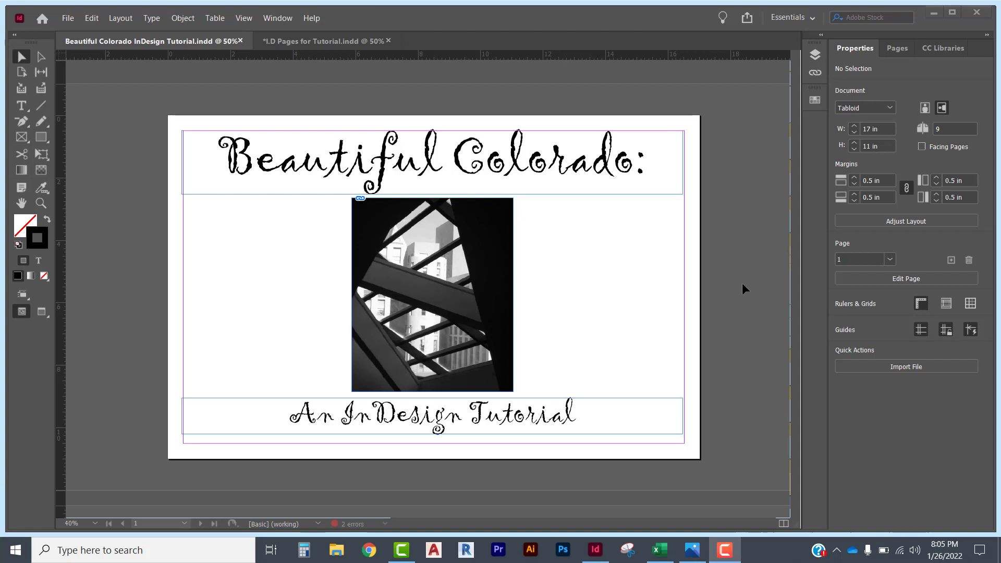
# Start exporting the document to the Desktop as Adobe PDF (Print) named Beautiful Colorado InDesign Tutorial
pyautogui.click(67, 18)
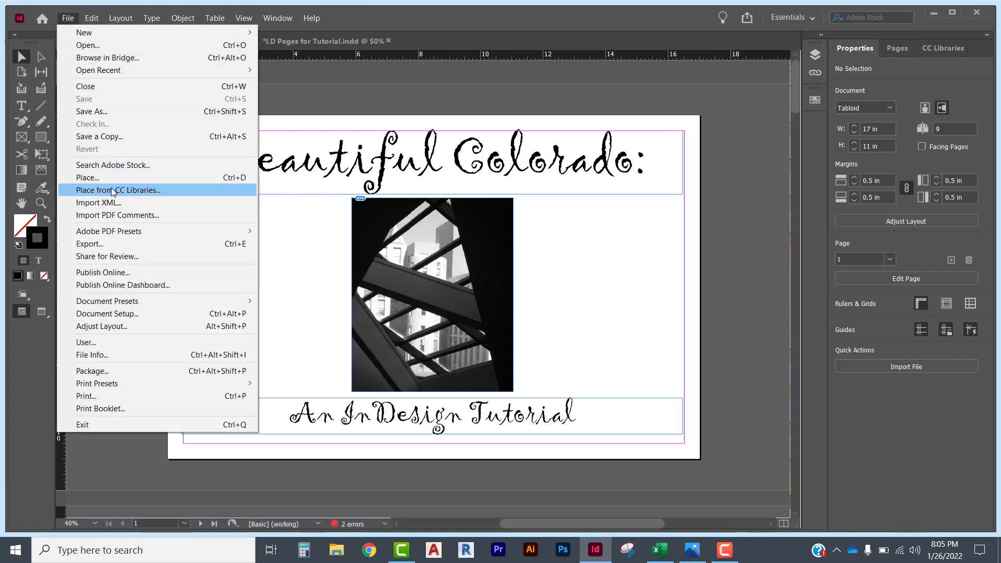
pyautogui.click(97, 243)
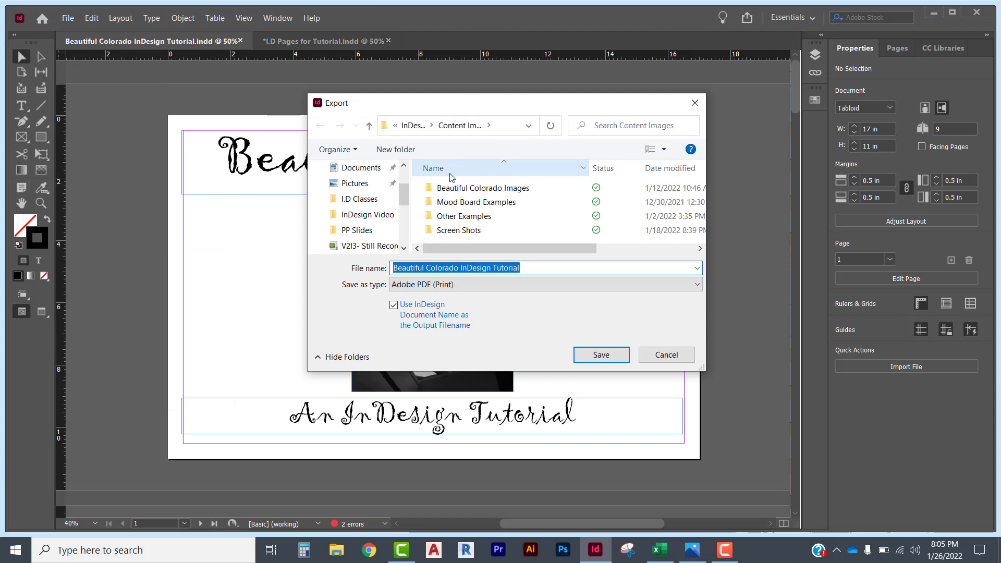
pyautogui.scroll(3, 400, 199)
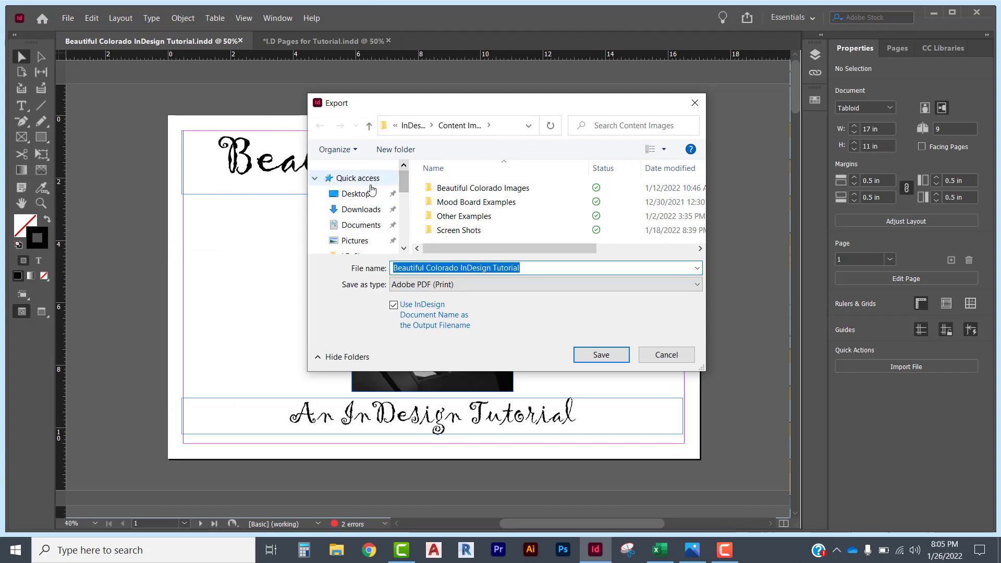
pyautogui.click(369, 193)
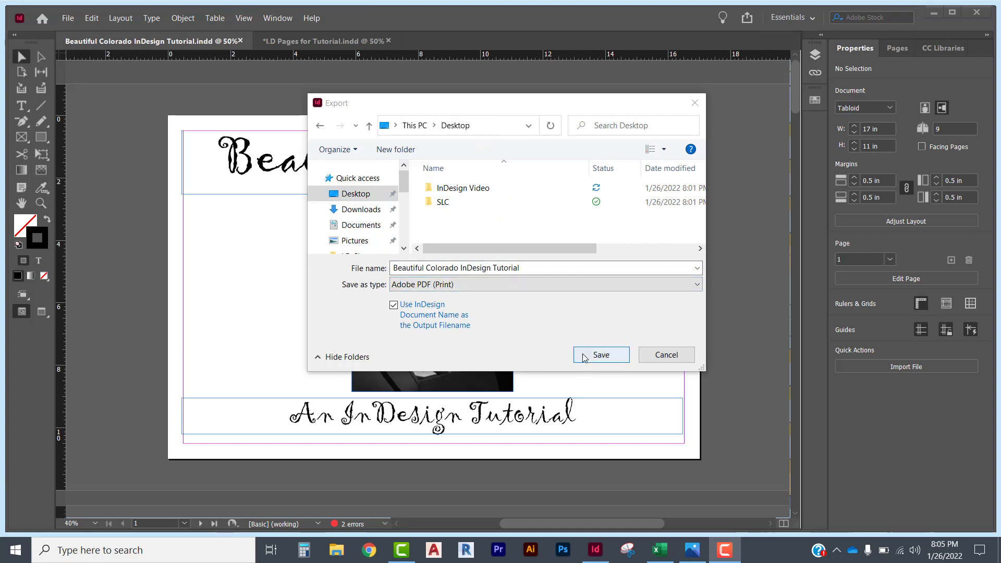
pyautogui.click(612, 357)
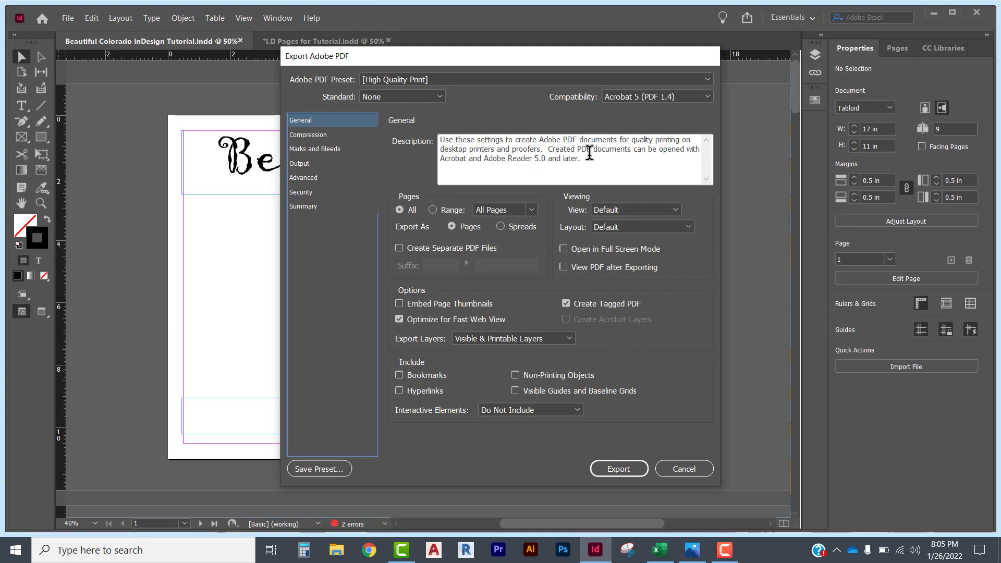
# Review the compression, marks and bleeds, and advanced PDF settings, attempt the High Quality Print export, and cancel at the overset text warning
pyautogui.click(312, 137)
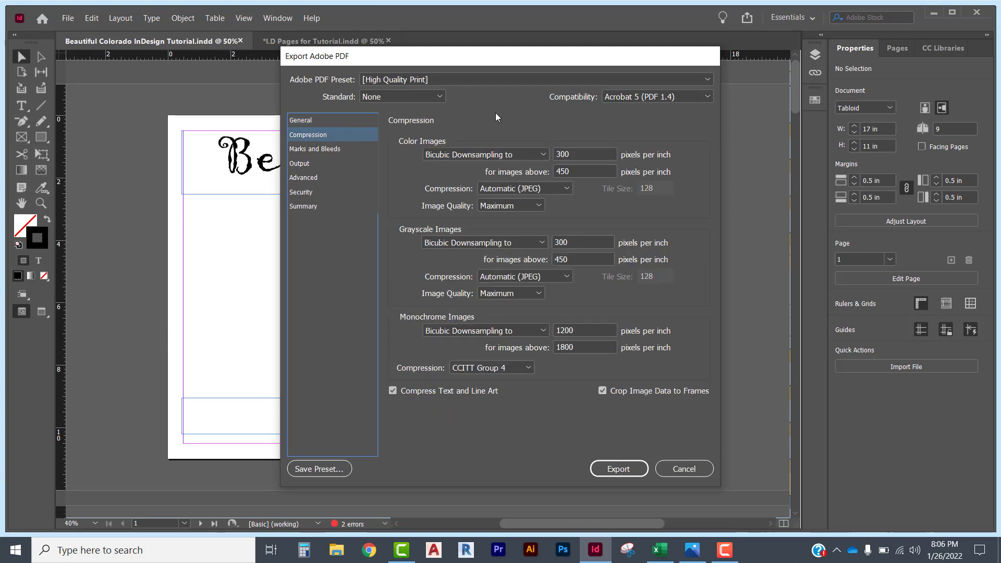
pyautogui.click(311, 150)
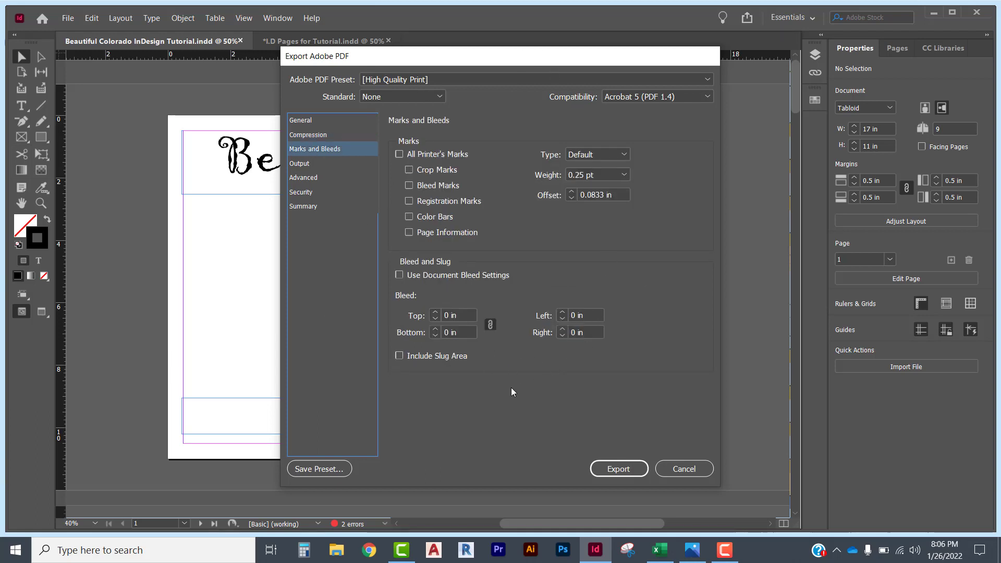
pyautogui.click(302, 177)
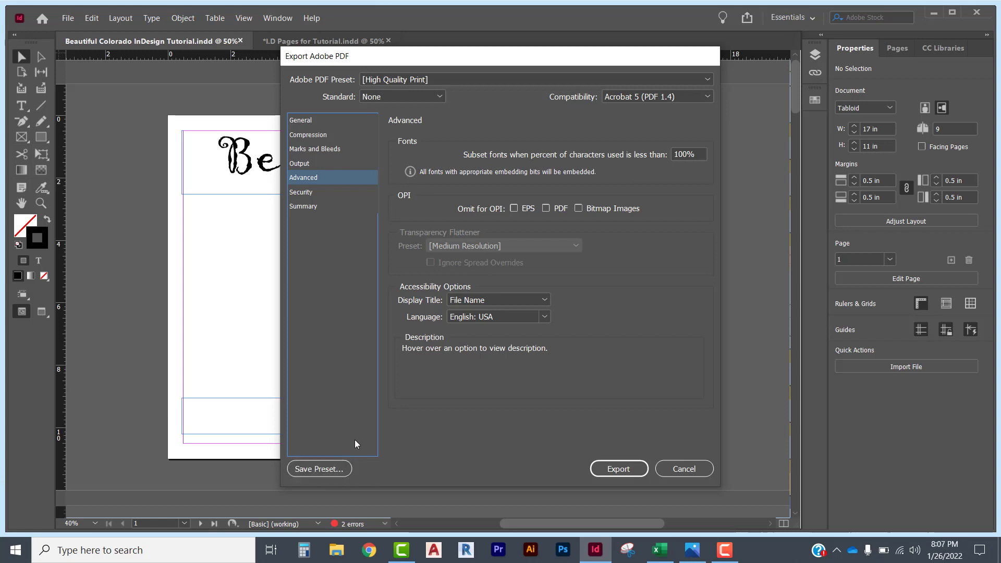
pyautogui.click(617, 468)
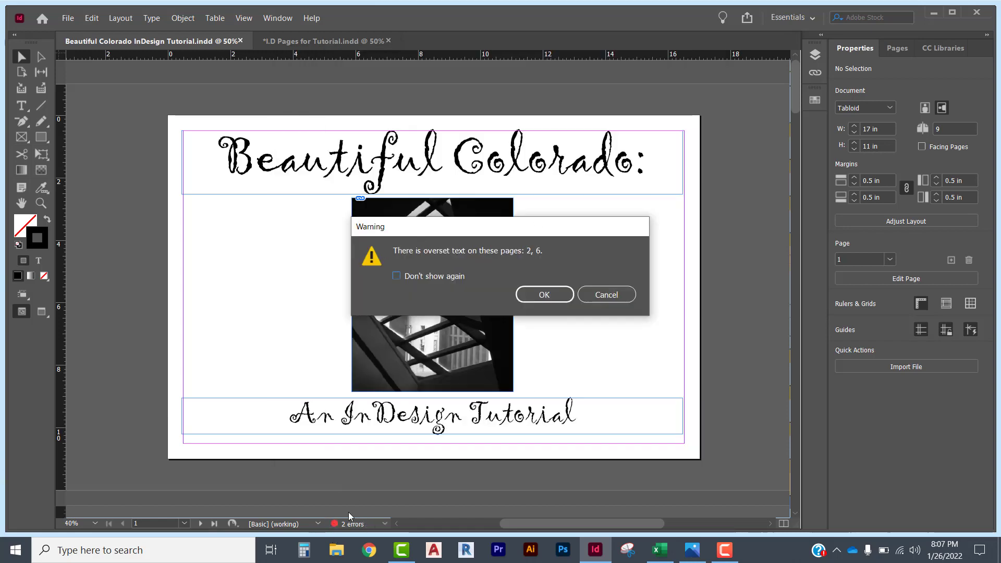
pyautogui.click(609, 293)
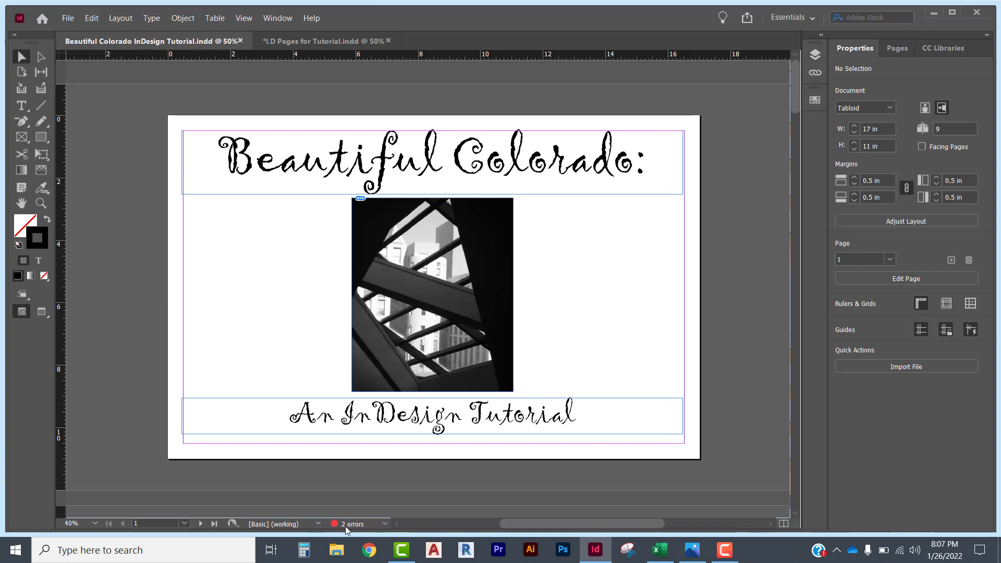
# Look through the document's linked images and open the Preflight error list
pyautogui.click(384, 523)
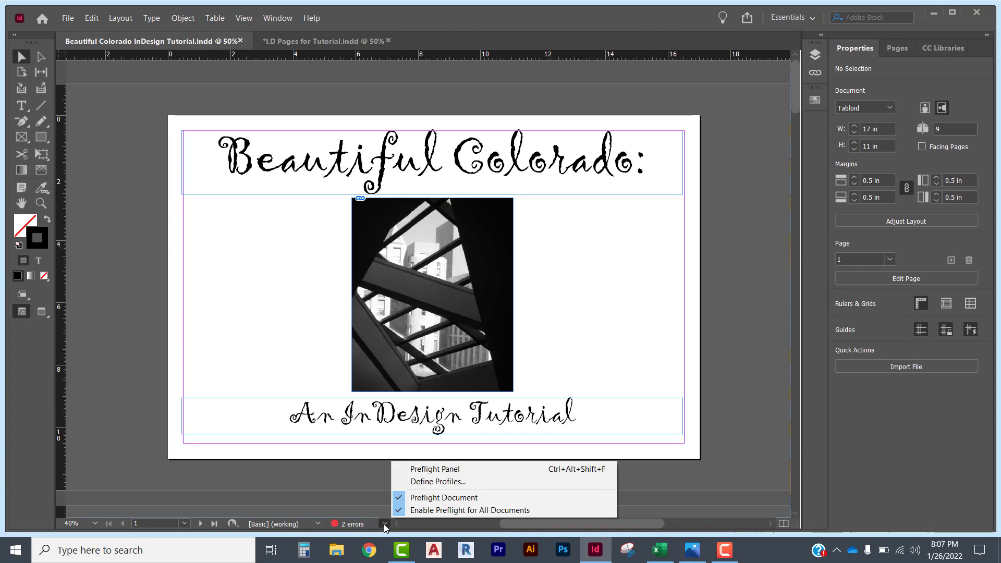
pyautogui.click(813, 74)
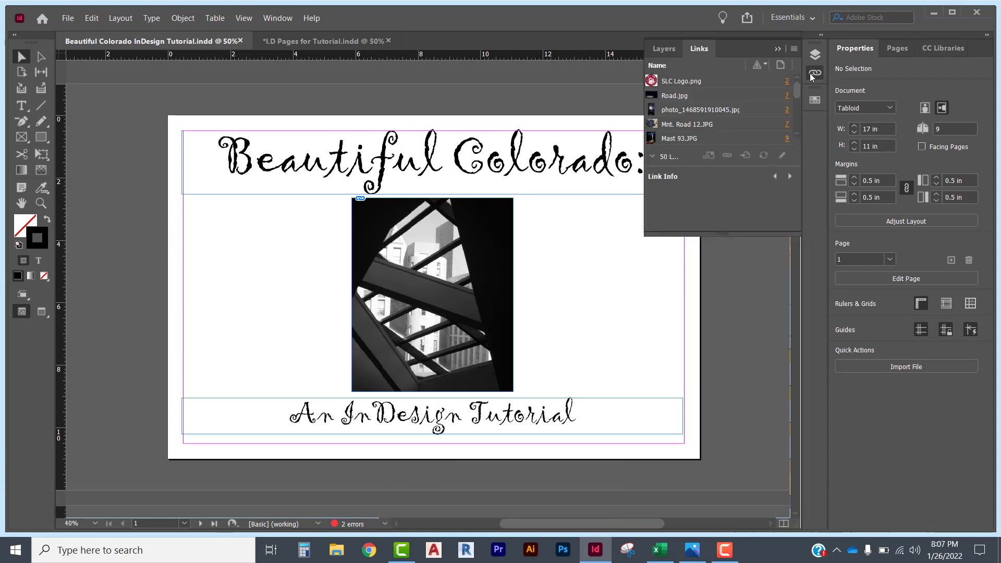
pyautogui.scroll(-10, 749, 98)
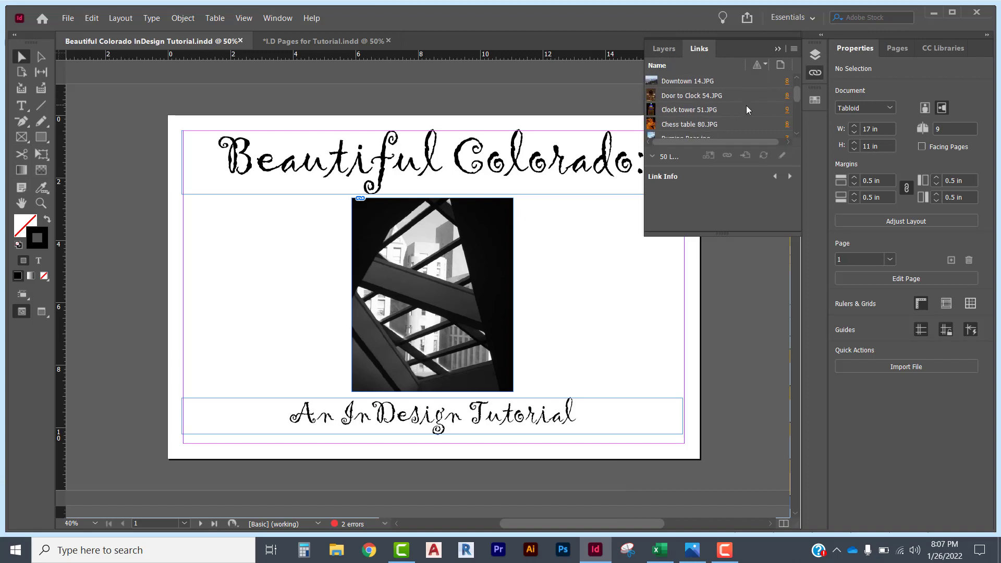
pyautogui.scroll(-10, 746, 108)
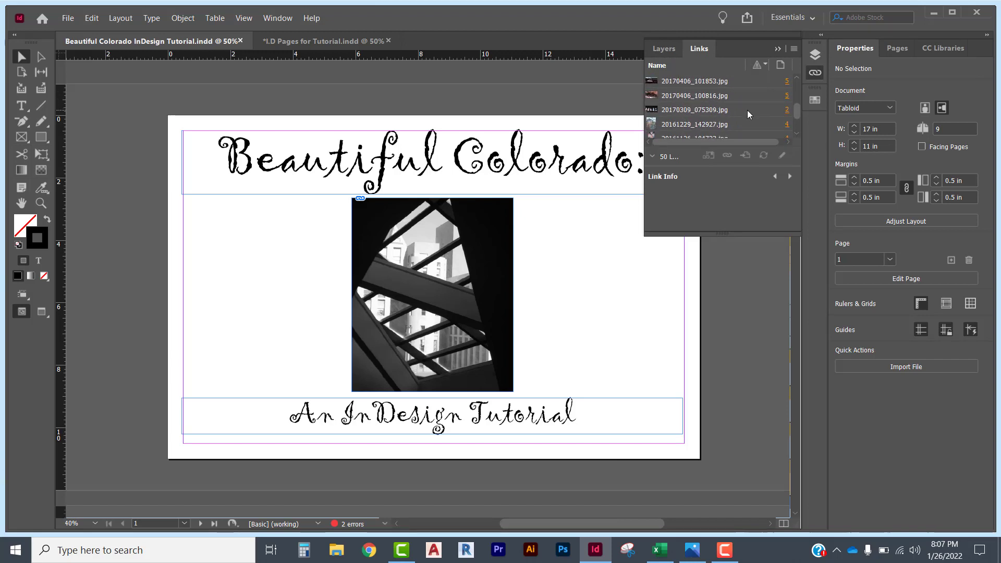
pyautogui.scroll(-2, 748, 113)
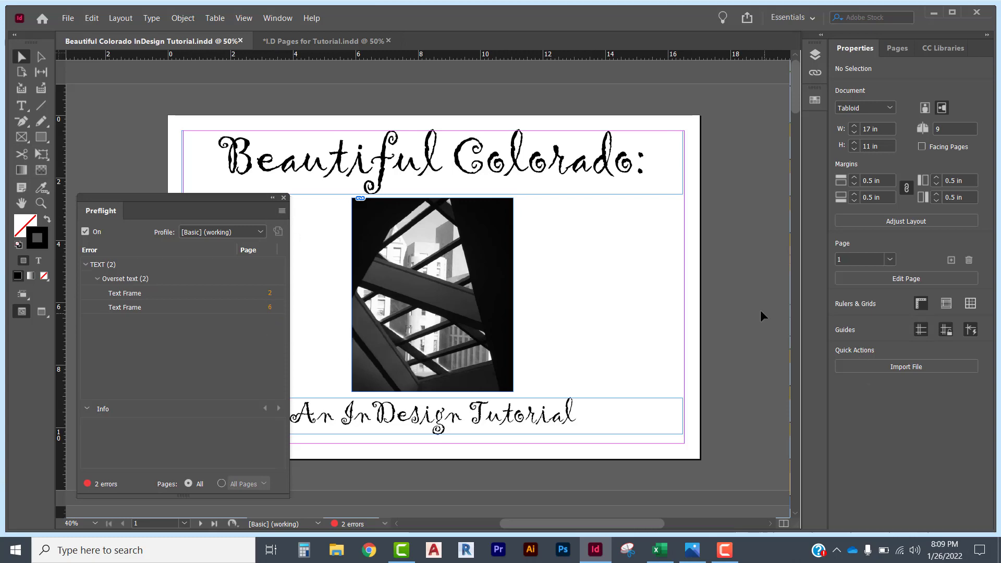
# Try threading the overset text of page 2's lower Downtown Denver path into a small frame about 0.66 by 0.29 in, and delete that frame
pyautogui.scroll(-5, 302, 225)
pyautogui.click(464, 448)
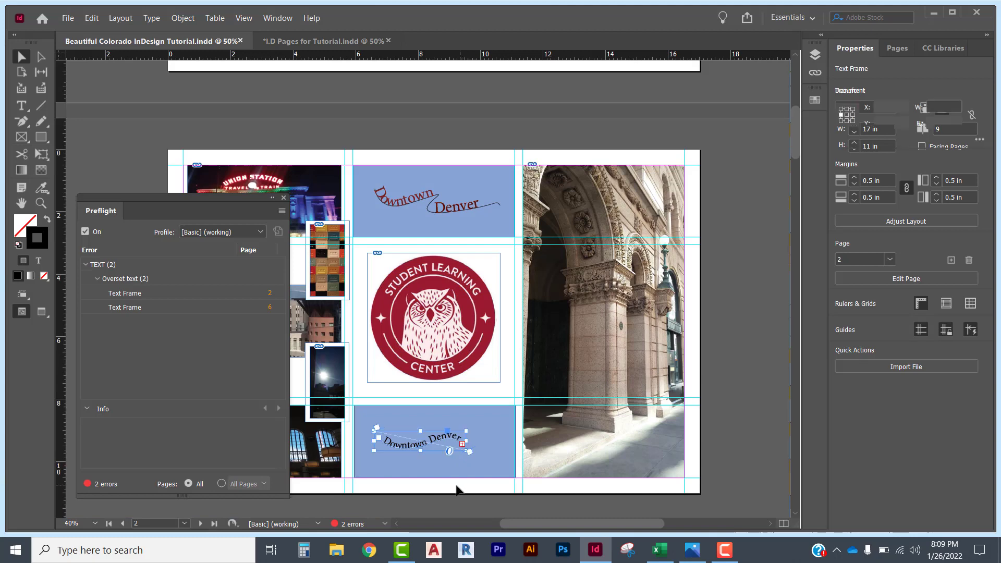
pyautogui.click(462, 445)
pyautogui.moveTo(374, 431); pyautogui.dragTo(354, 422)
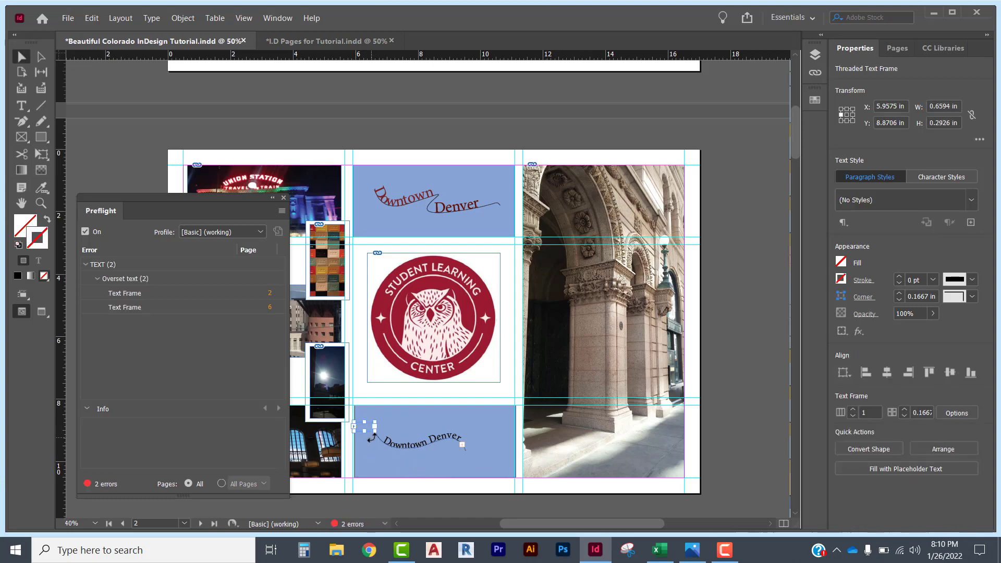
pyautogui.press('Delete')
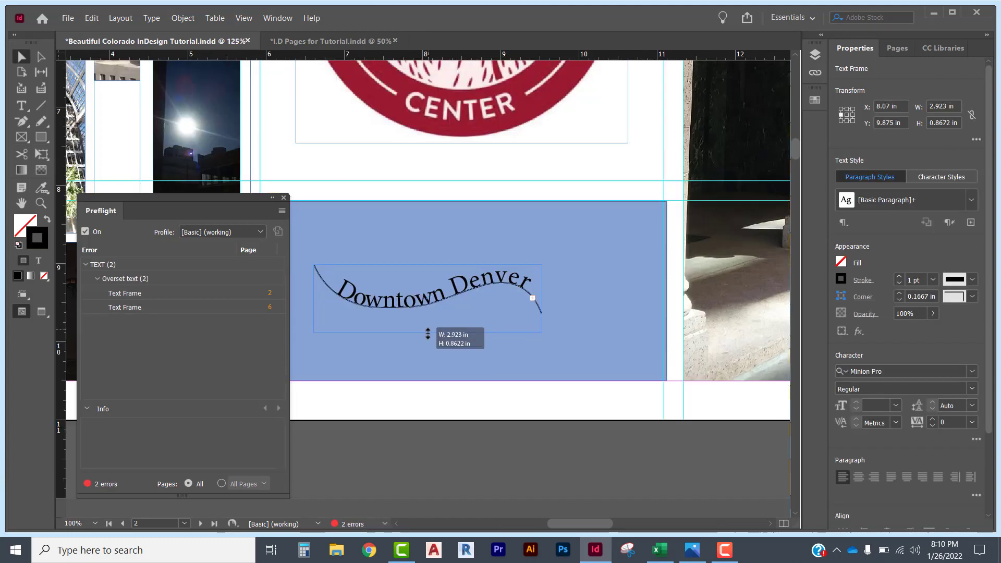
# Stretch the lower Downtown Denver path text frame to about 1.18 in high and shift it toward the blue box's lower right
pyautogui.moveTo(427, 335); pyautogui.dragTo(427, 333)
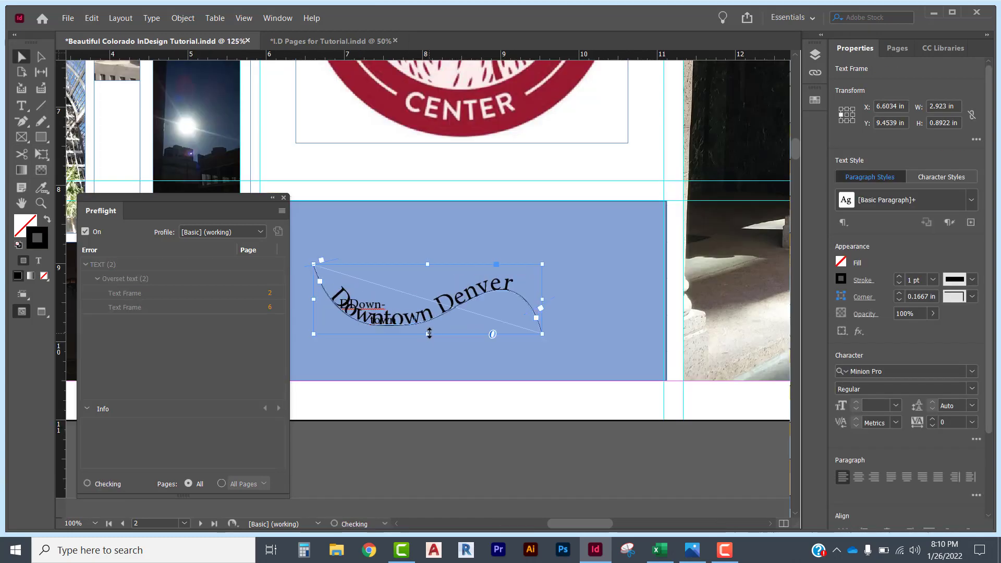
pyautogui.moveTo(427, 264); pyautogui.dragTo(416, 245)
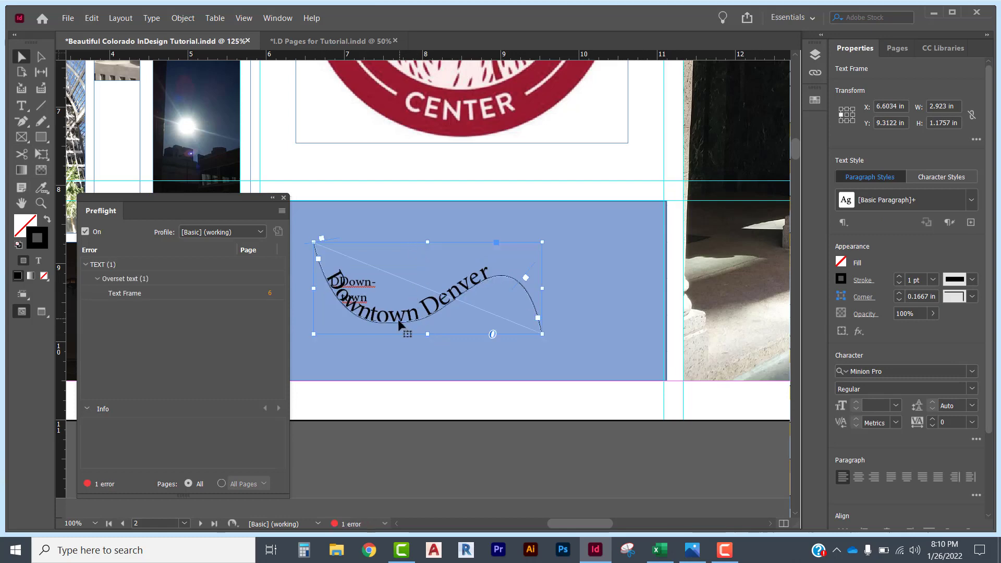
pyautogui.click(360, 290)
pyautogui.doubleClick(360, 282)
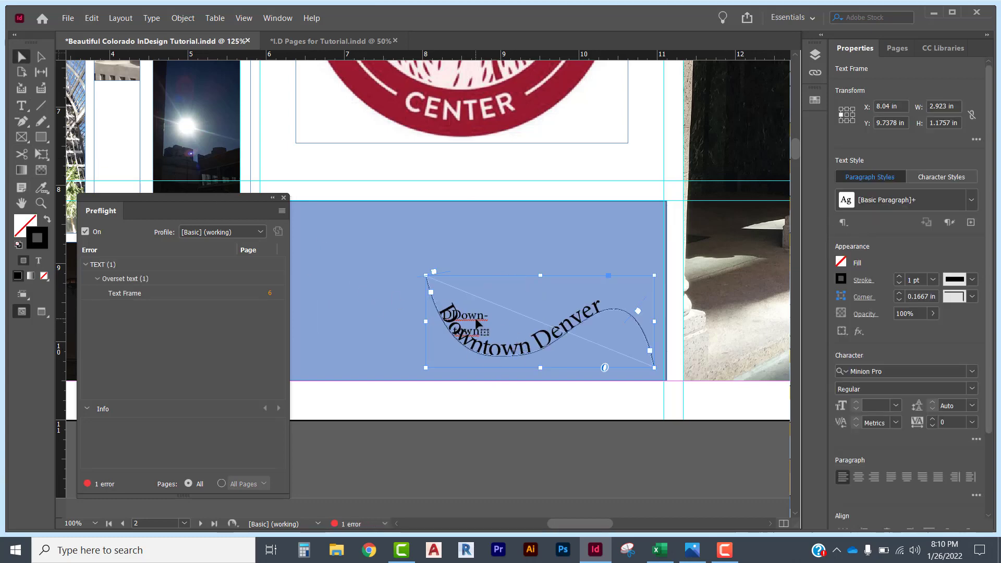
# Delete the small stray text overlapping the start of the curved Downtown Denver lettering so that only Down town Denver remains on the path
pyautogui.doubleClick(480, 327)
pyautogui.moveTo(488, 333); pyautogui.dragTo(470, 319)
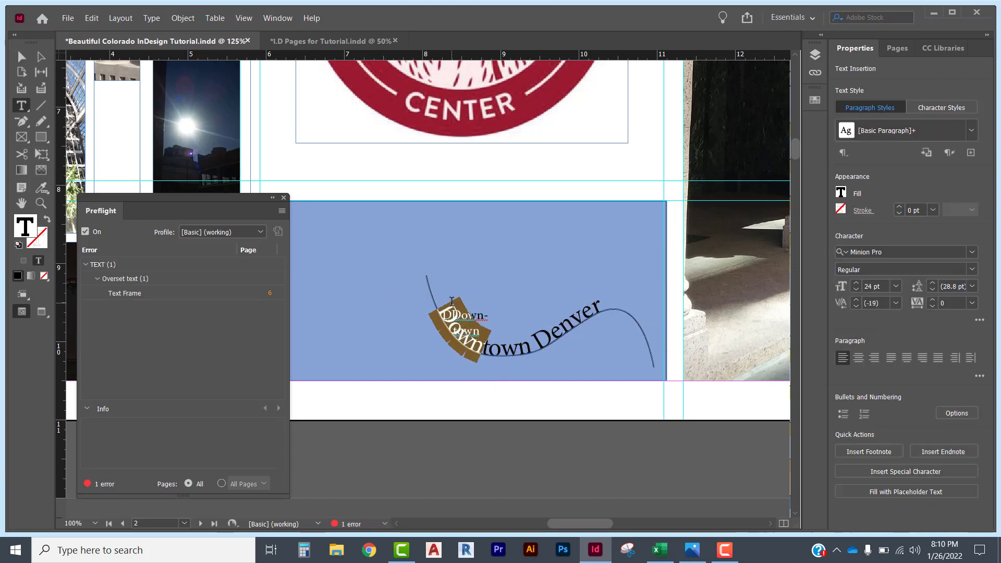
pyautogui.press('BackSpace')
pyautogui.click(484, 318)
pyautogui.press('BackSpace')
pyautogui.press('BackSpace')
pyautogui.press('BackSpace')
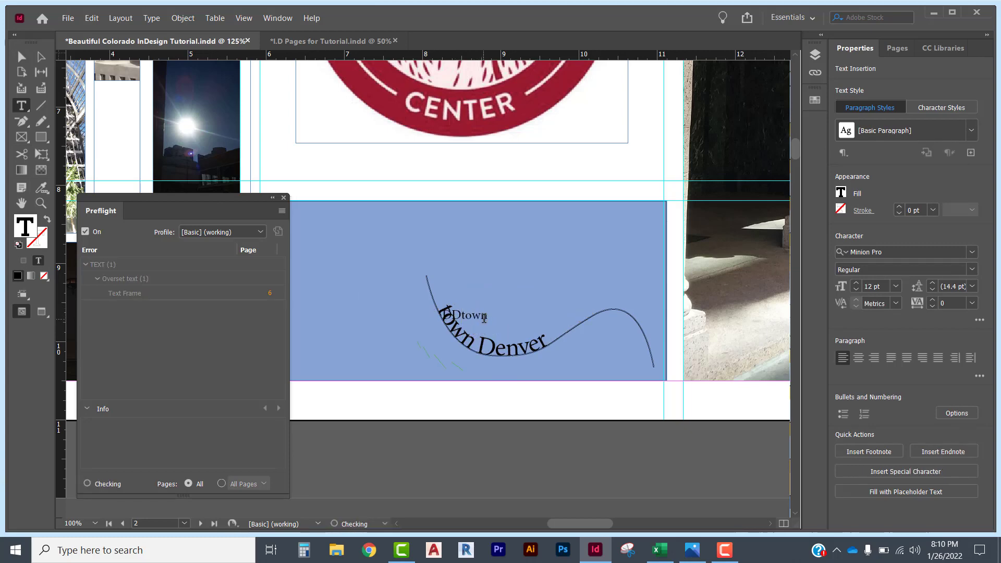
pyautogui.click(493, 313)
pyautogui.press('BackSpace')
pyautogui.press('BackSpace')
pyautogui.press('BackSpace')
pyautogui.press('BackSpace')
pyautogui.press('BackSpace')
pyautogui.press('BackSpace')
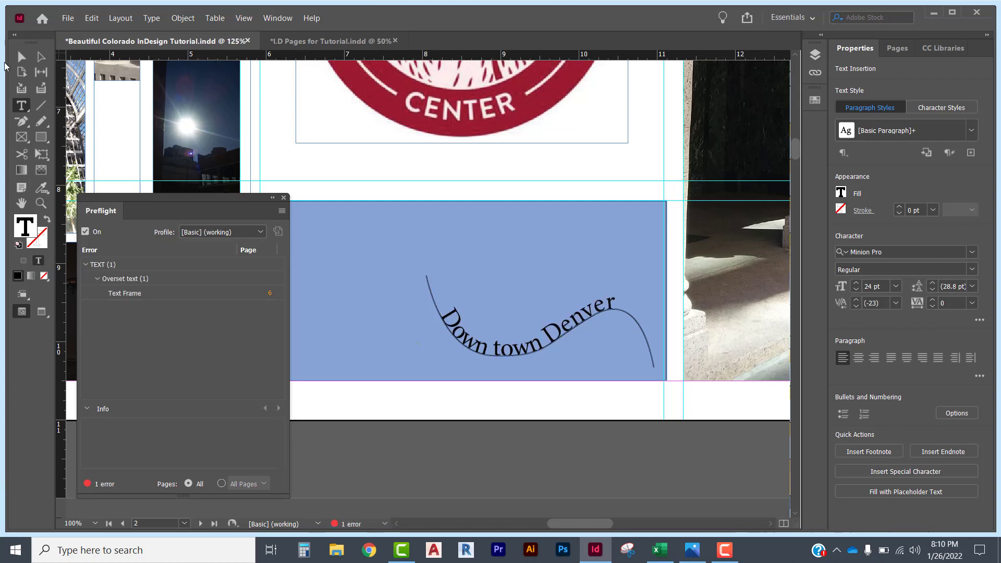
# Move the curved Down town Denver text back toward the middle of the blue box, at about X 7.04 in, Y 9.39 in
pyautogui.click(21, 57)
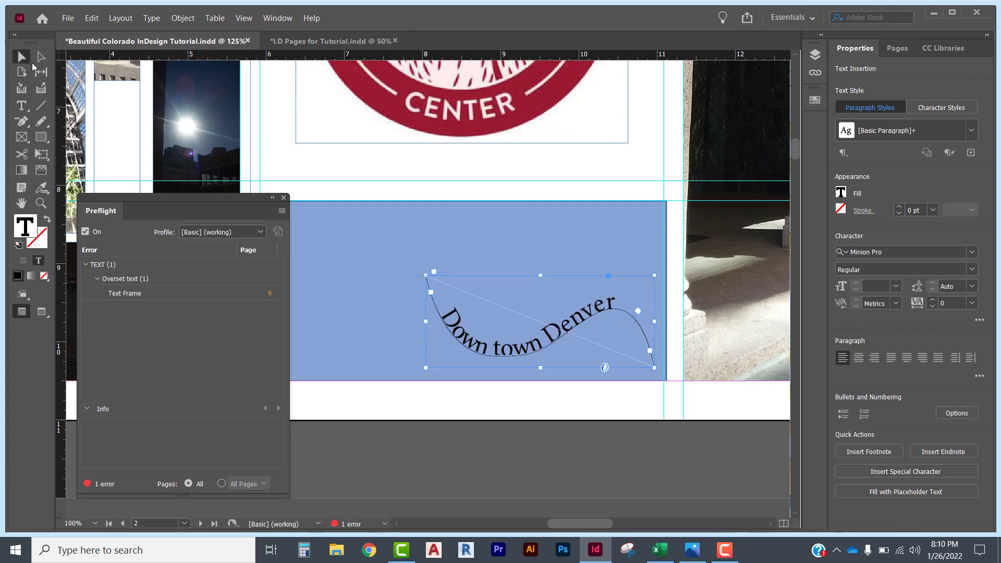
pyautogui.moveTo(494, 362); pyautogui.dragTo(416, 318)
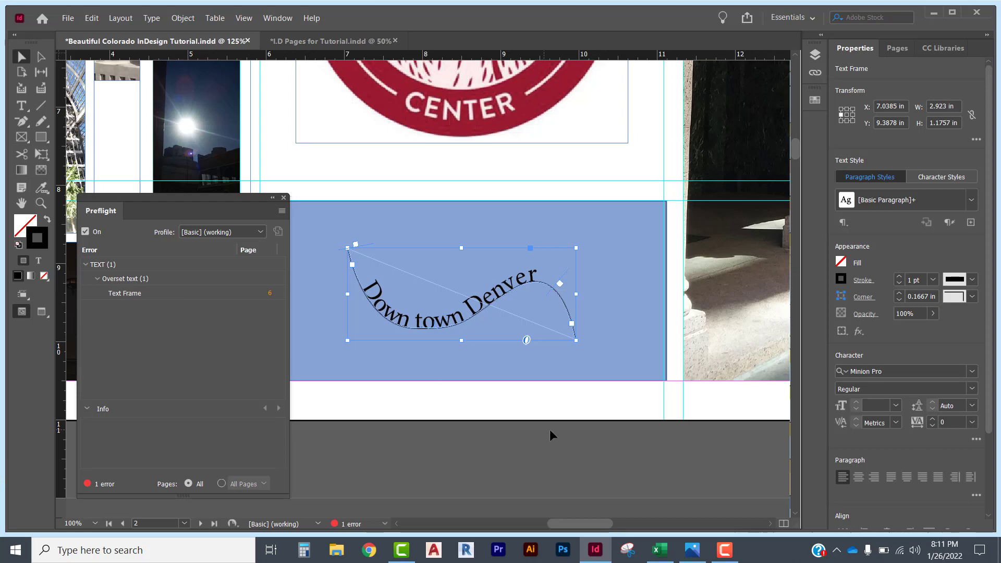
pyautogui.click(625, 448)
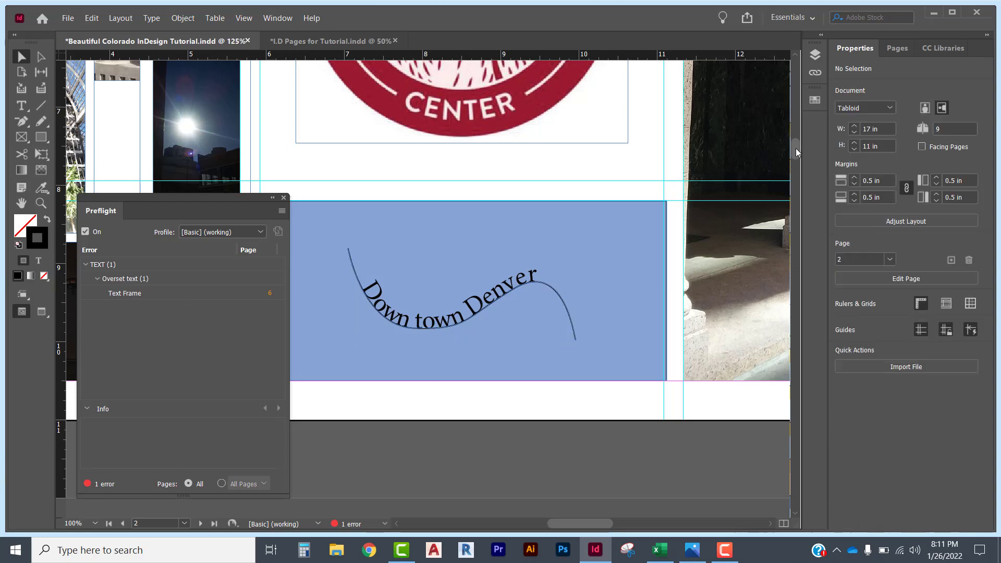
# Stretch page 6's rightmost text frame to about 4.44 by 8.64 in and delete enough of its closing text to clear the overset
pyautogui.moveTo(795, 148); pyautogui.dragTo(811, 222)
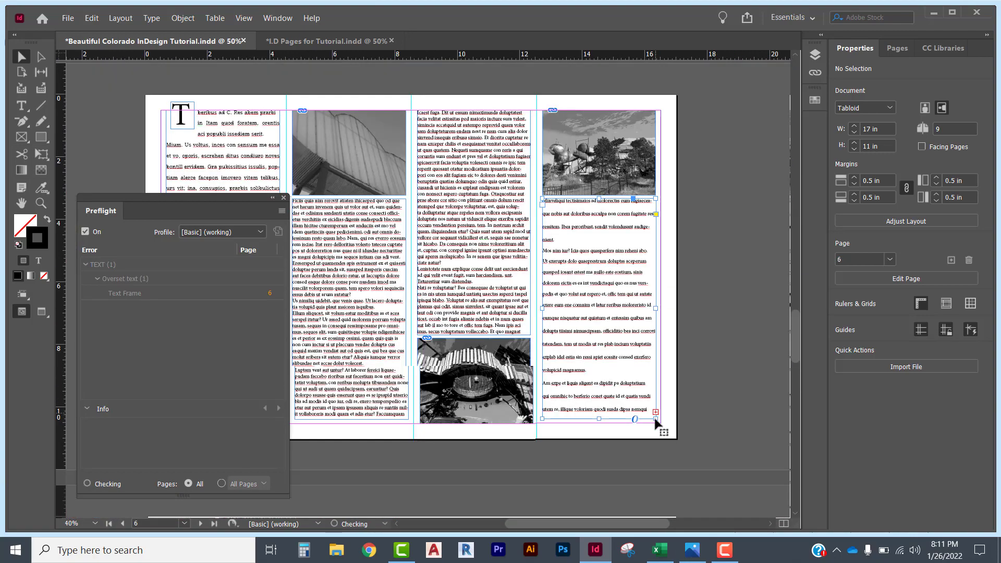
pyautogui.click(642, 462)
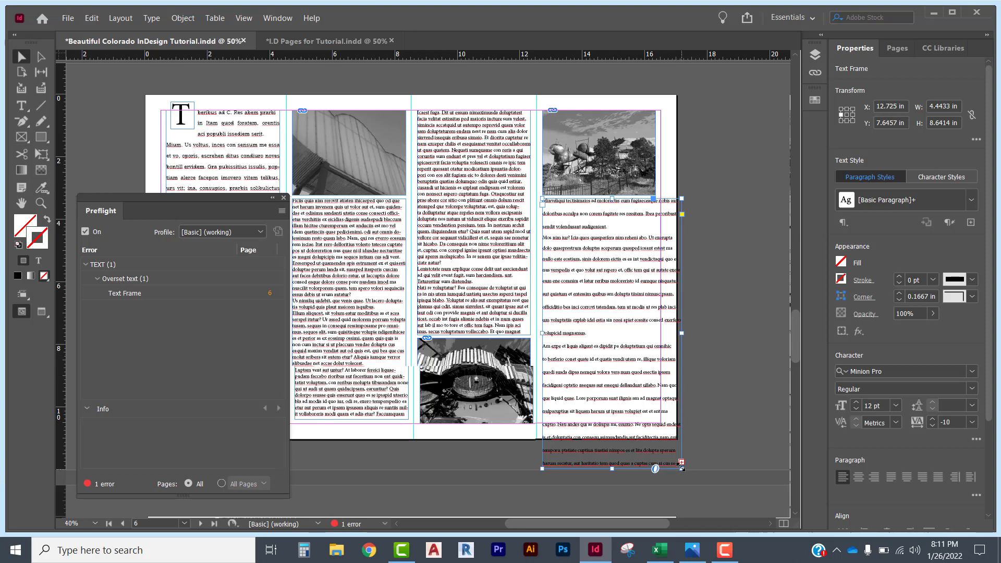
pyautogui.press('t')
pyautogui.moveTo(676, 463); pyautogui.dragTo(547, 417)
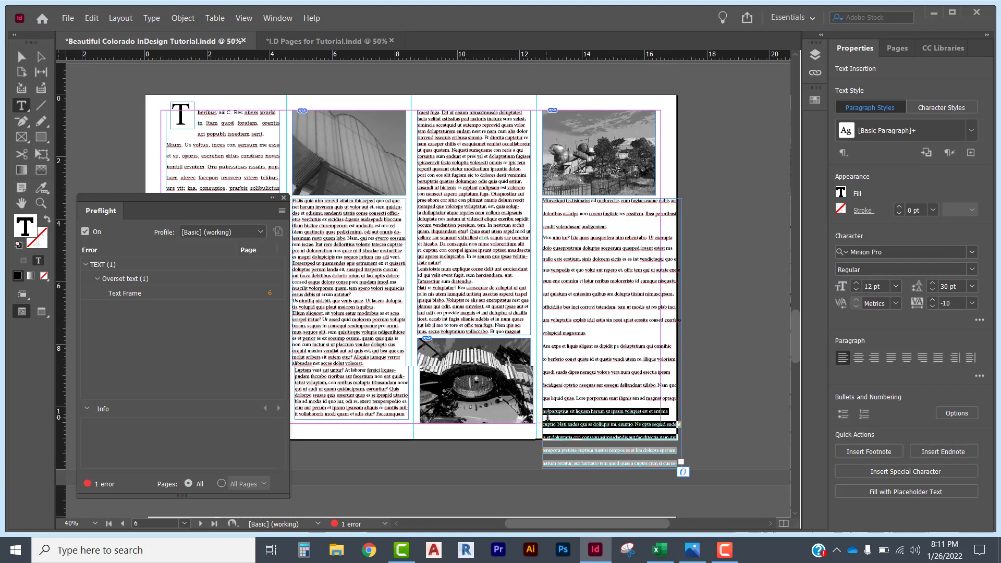
pyautogui.press('BackSpace')
pyautogui.moveTo(676, 438); pyautogui.dragTo(533, 349)
pyautogui.press('BackSpace')
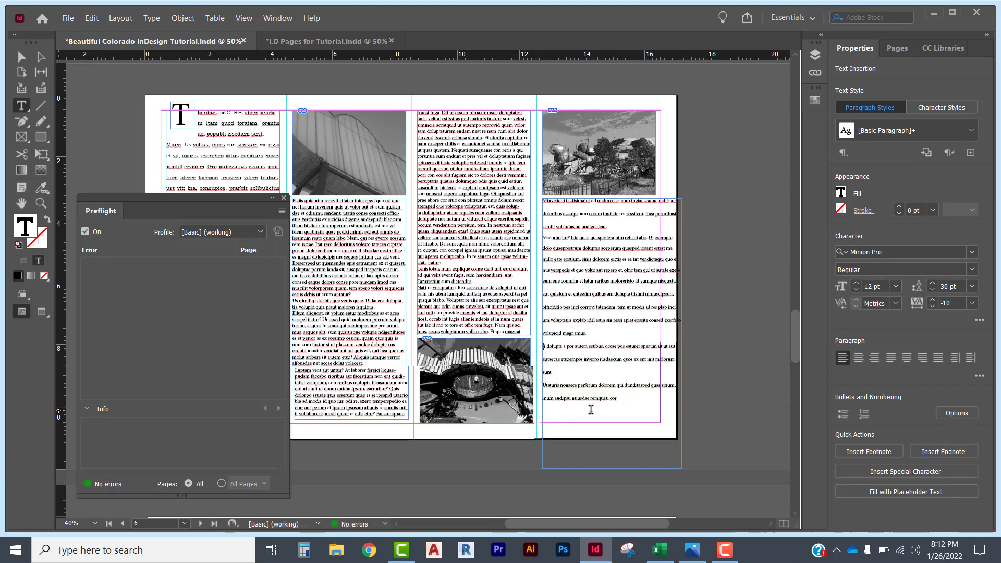
# Return page 6's rightmost text frame to its column width and bring its lower edge back inside the page margin
pyautogui.click(647, 476)
pyautogui.press('v')
pyautogui.press('t')
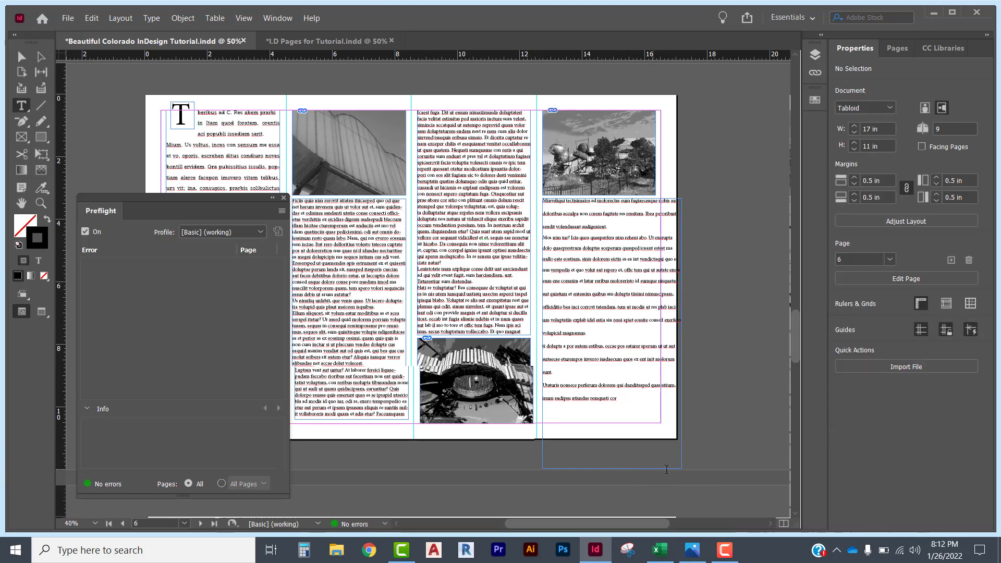
pyautogui.moveTo(608, 470); pyautogui.dragTo(610, 470)
pyautogui.hotkey('ctrl', 'z')
pyautogui.hotkey('ctrl', 'z')
# Clear the stray text selection in the second column and close the Preflight error list
pyautogui.moveTo(323, 294); pyautogui.dragTo(163, 497)
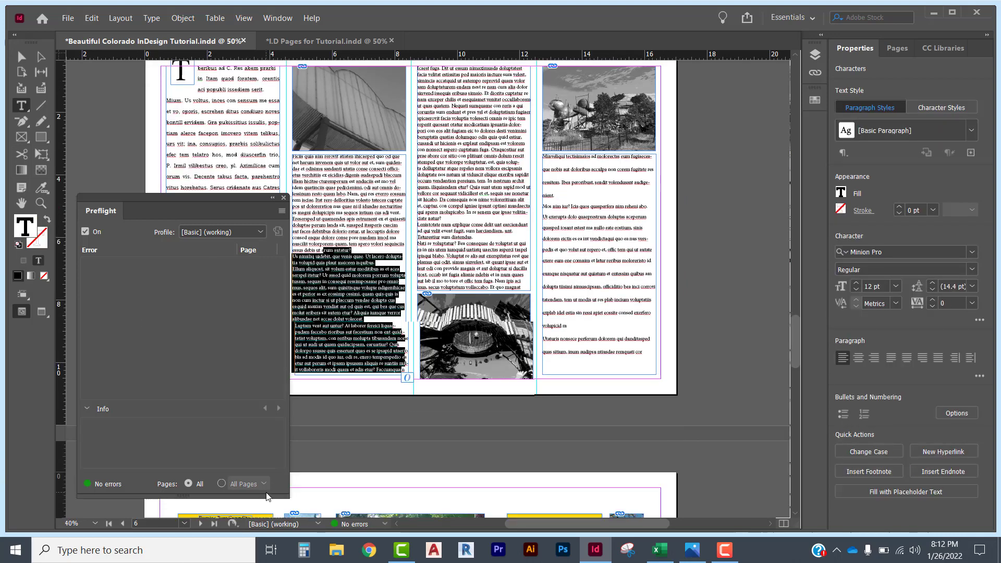
pyautogui.click(347, 464)
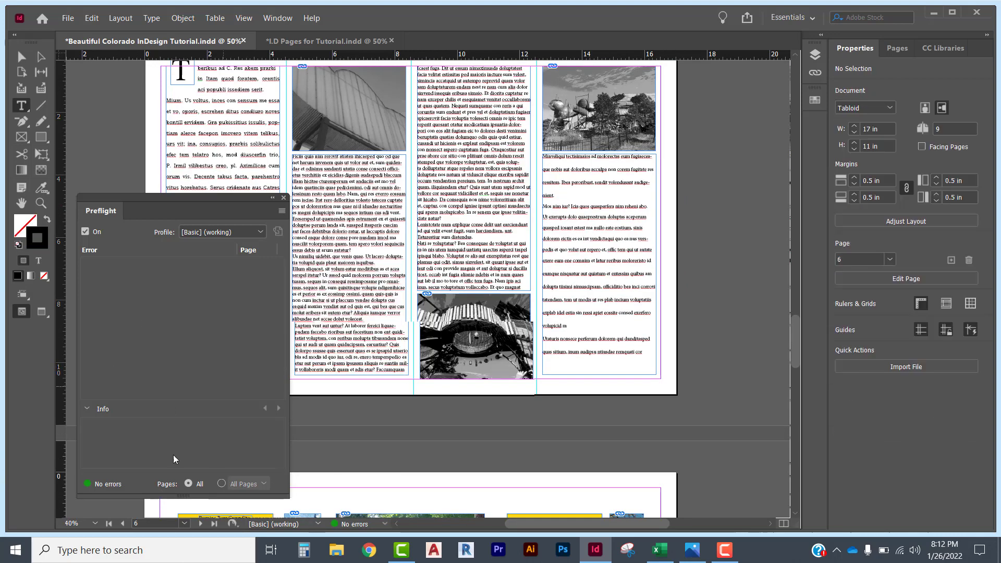
pyautogui.click(284, 198)
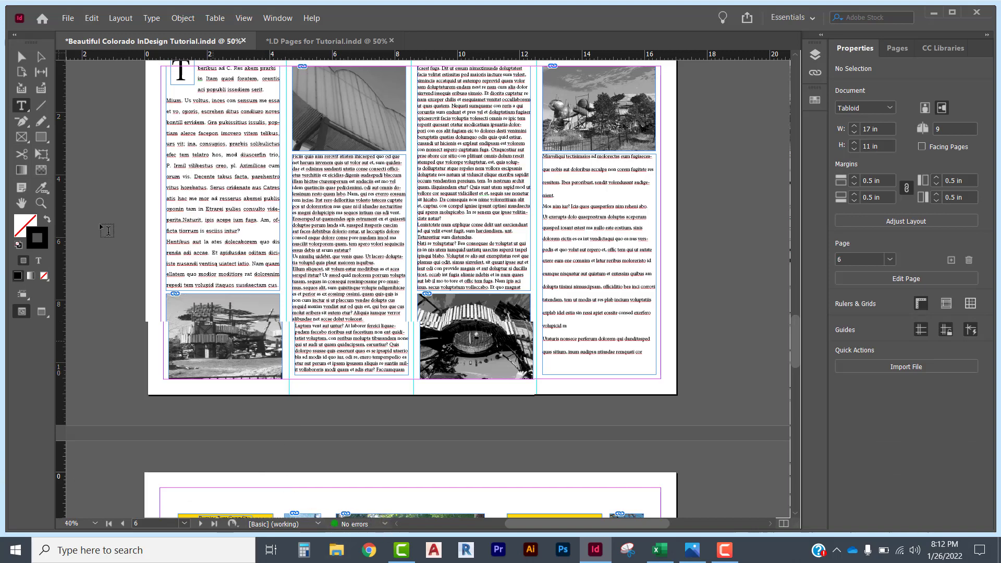
# Export all pages to PDF with the High Quality Print preset, and open the exported Beautiful Colorado PDF from the desktop to check it
pyautogui.click(68, 20)
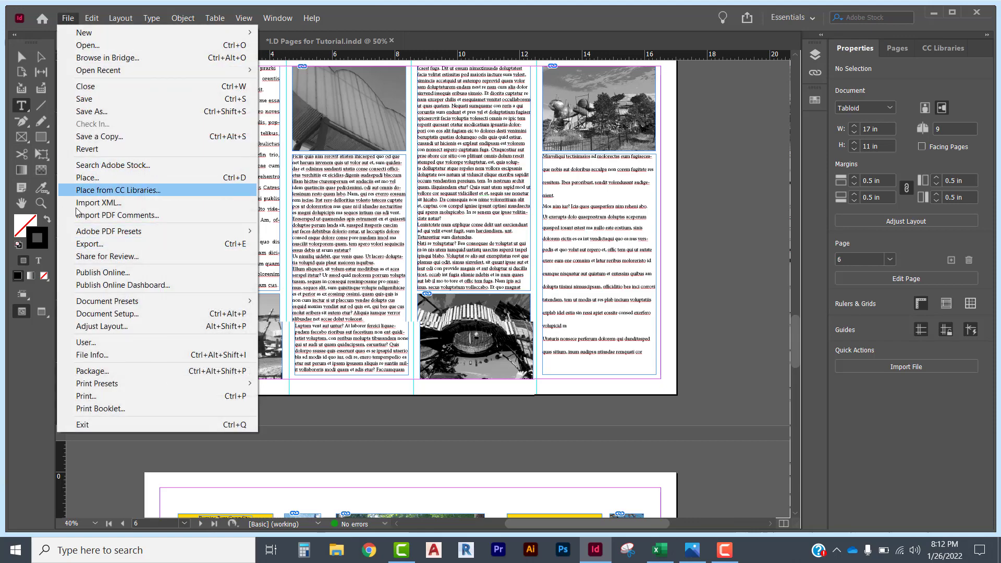
pyautogui.click(95, 244)
pyautogui.press('Return')
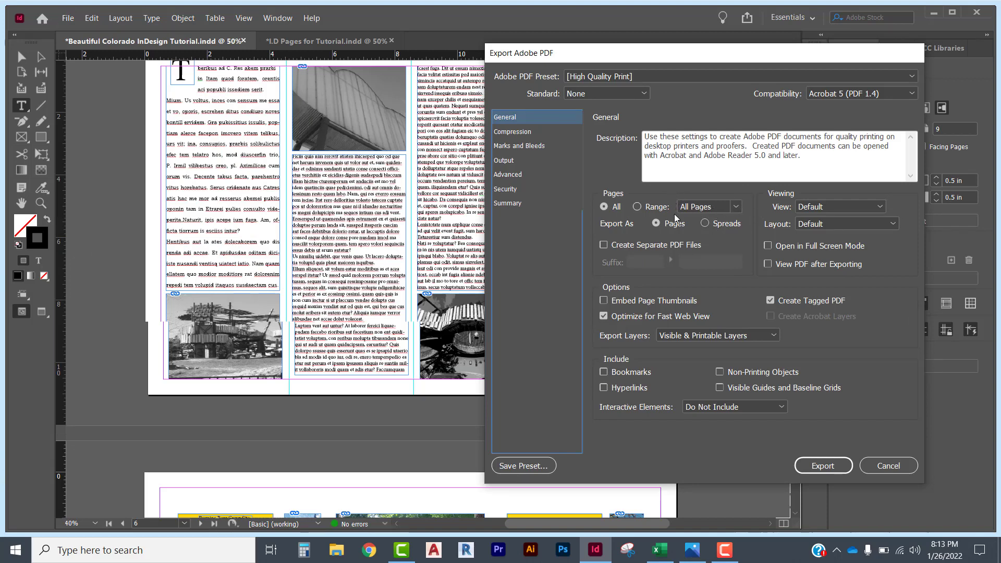
pyautogui.click(843, 470)
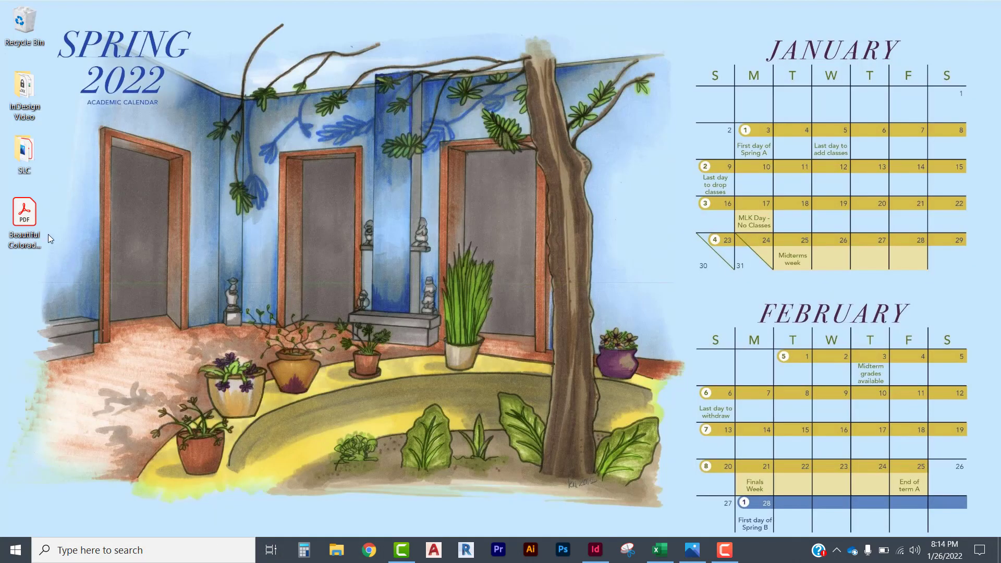
pyautogui.doubleClick(20, 221)
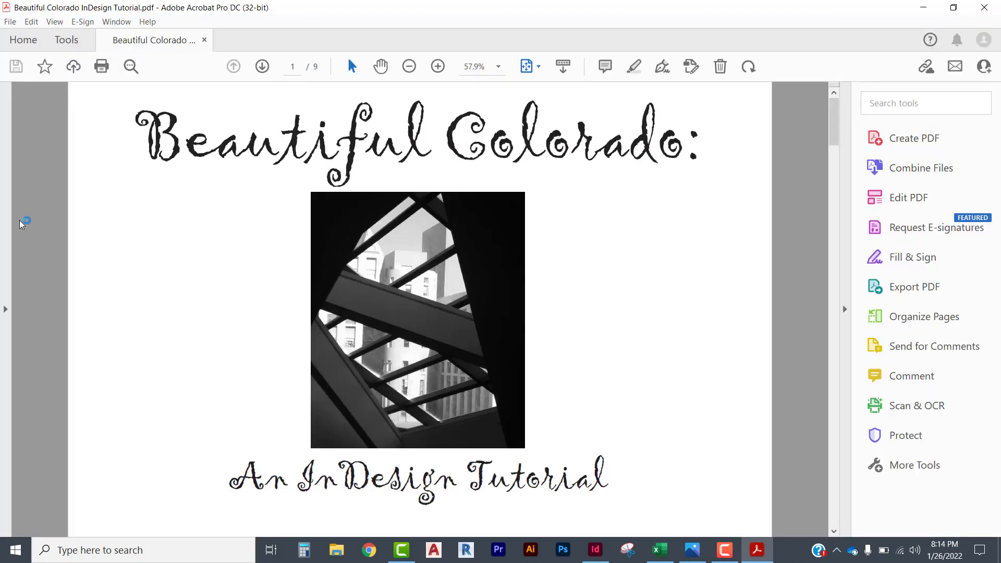
pyautogui.scroll(-3, 440, 382)
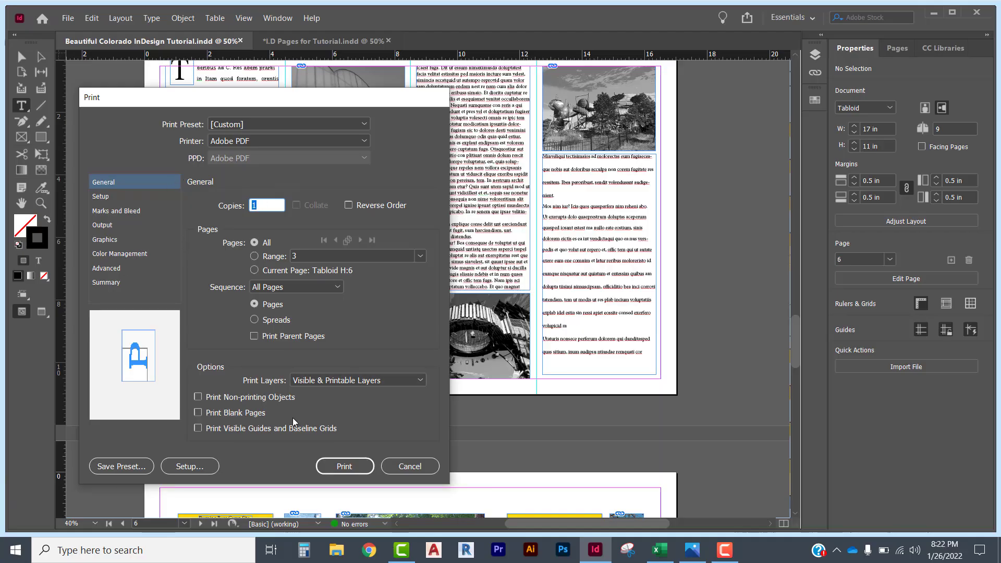
# Keep Adobe PDF as the printer with Visible & Printable Layers, and save the print settings as Print Preset 1
pyautogui.click(365, 140)
pyautogui.click(365, 142)
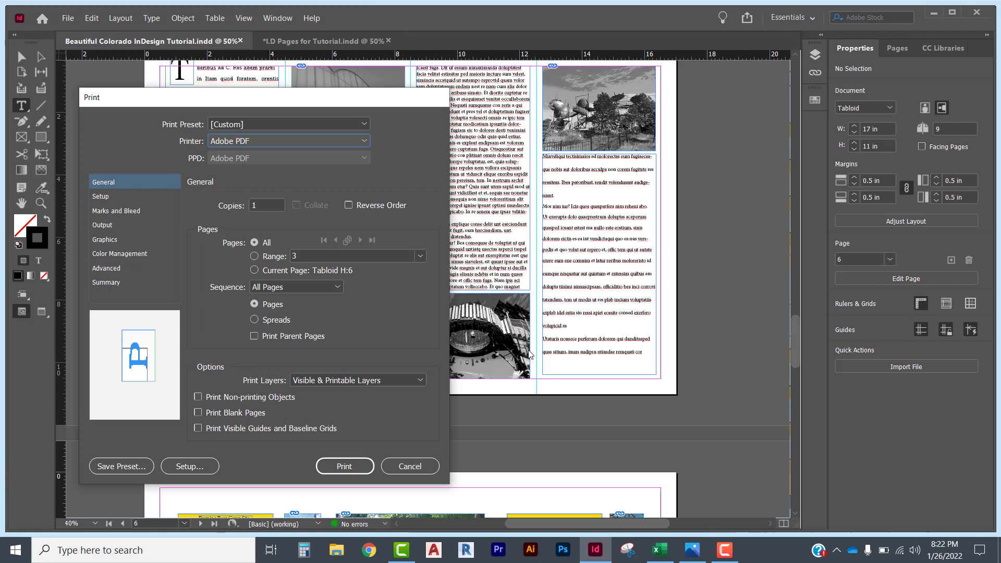
pyautogui.click(420, 380)
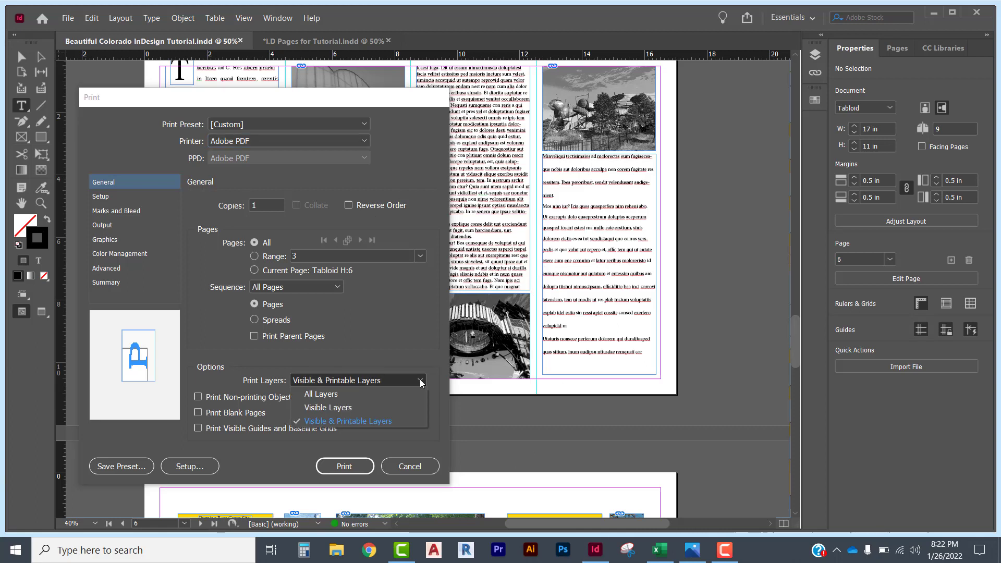
pyautogui.click(133, 468)
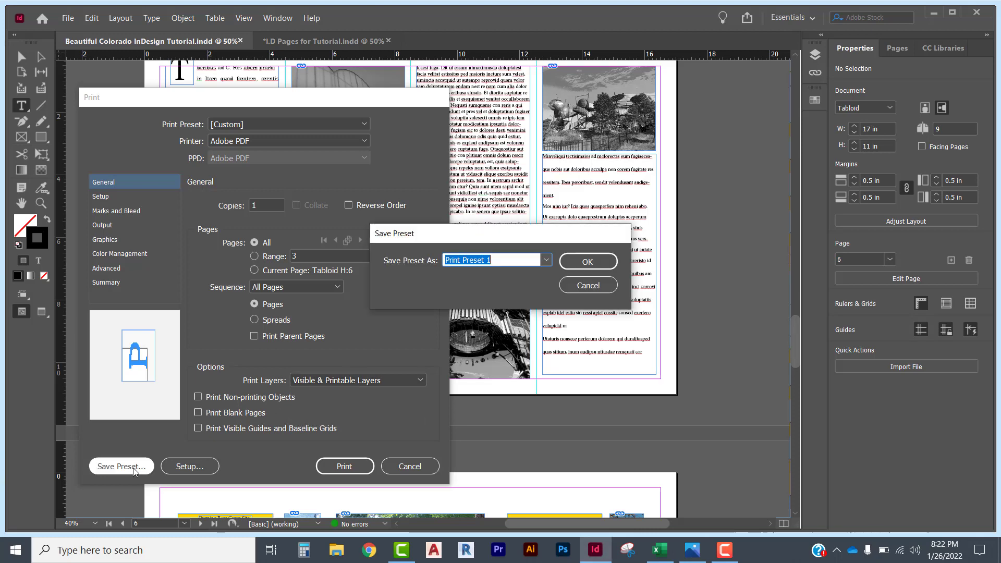
pyautogui.click(587, 261)
# Try the 11 x 17 and Ledger paper sizes in the print setup
pyautogui.click(152, 197)
pyautogui.click(255, 206)
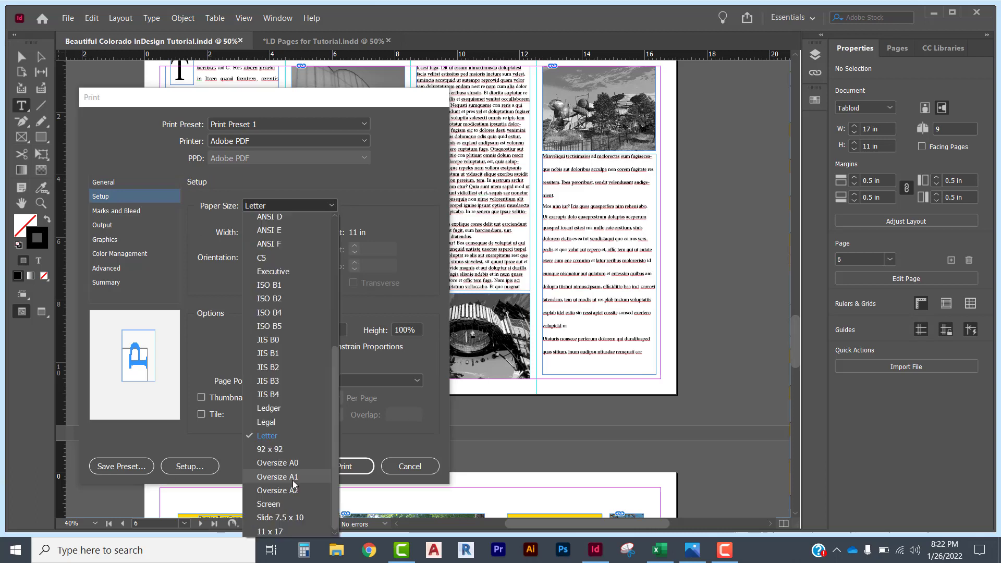
pyautogui.click(275, 531)
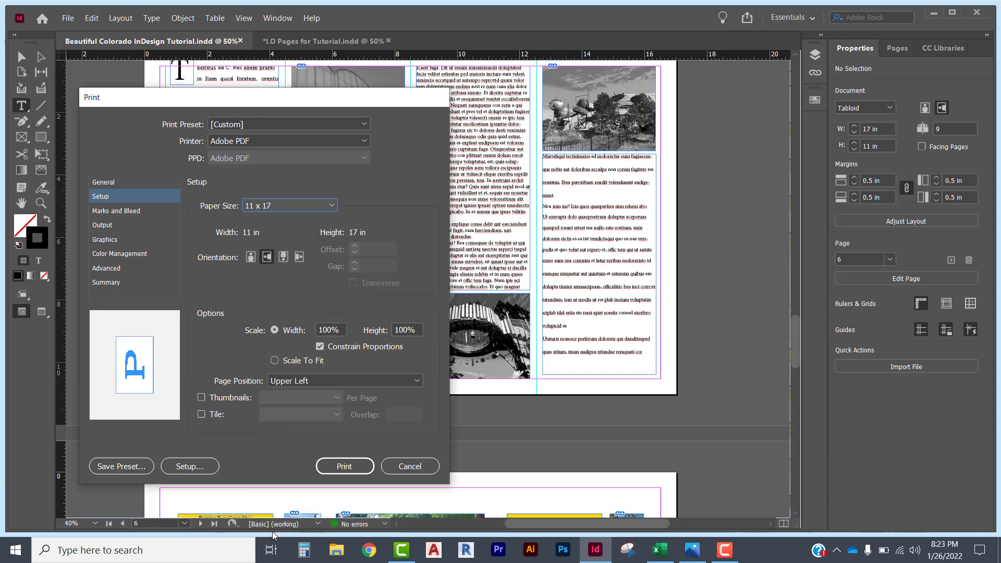
pyautogui.click(290, 205)
pyautogui.click(276, 411)
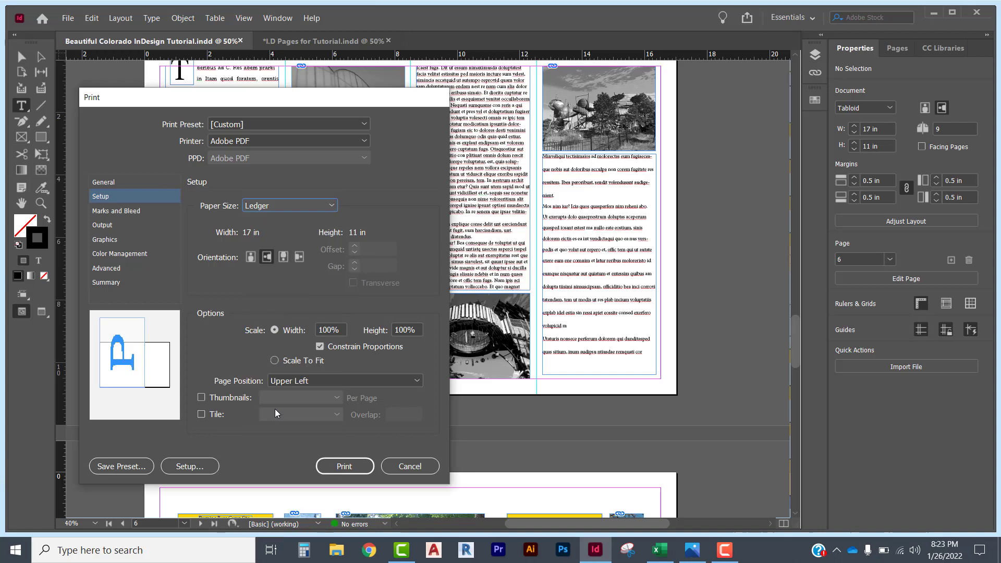
# Try the portrait, landscape, reverse portrait and reverse landscape orientations for the print job
pyautogui.click(250, 257)
pyautogui.click(267, 257)
pyautogui.click(286, 259)
pyautogui.click(298, 258)
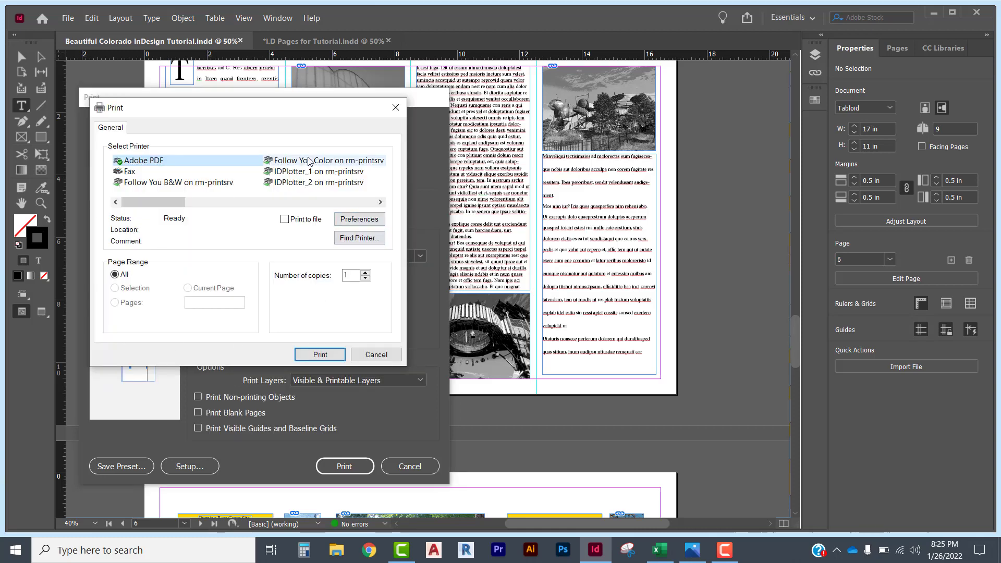
# Review the Adobe PDF printer's conversion, layout and paper quality preferences
pyautogui.moveTo(228, 106); pyautogui.dragTo(297, 151)
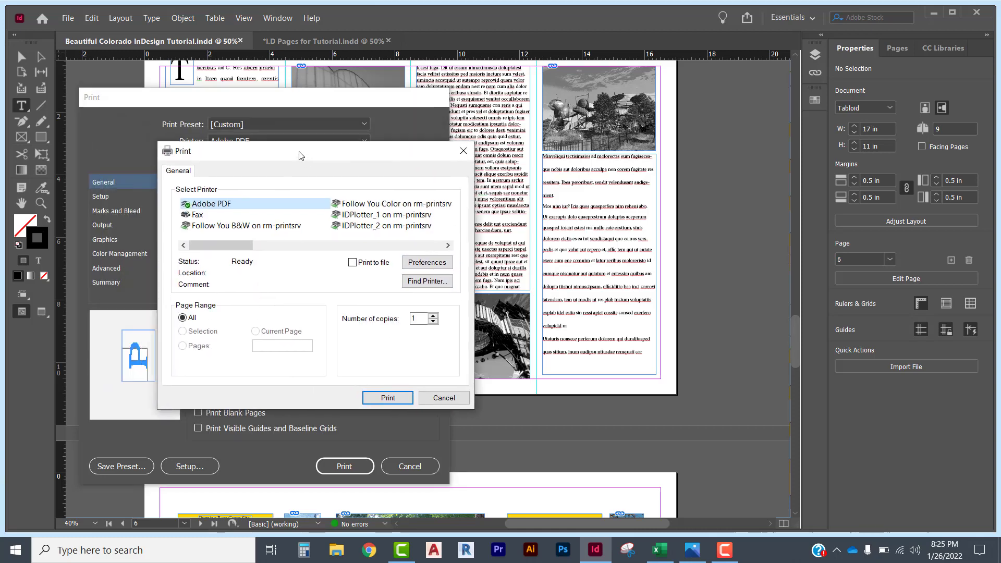
pyautogui.click(416, 268)
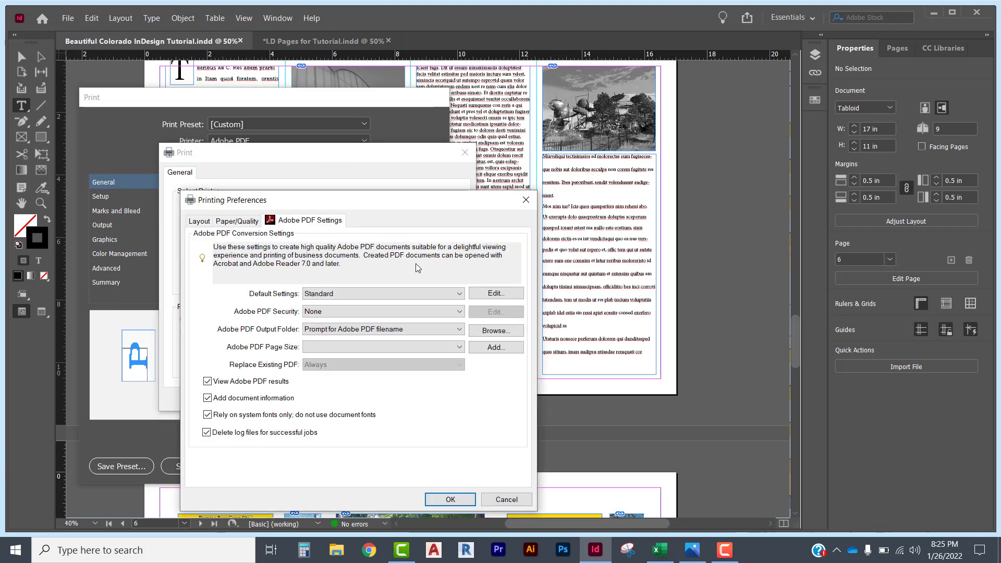
pyautogui.click(200, 221)
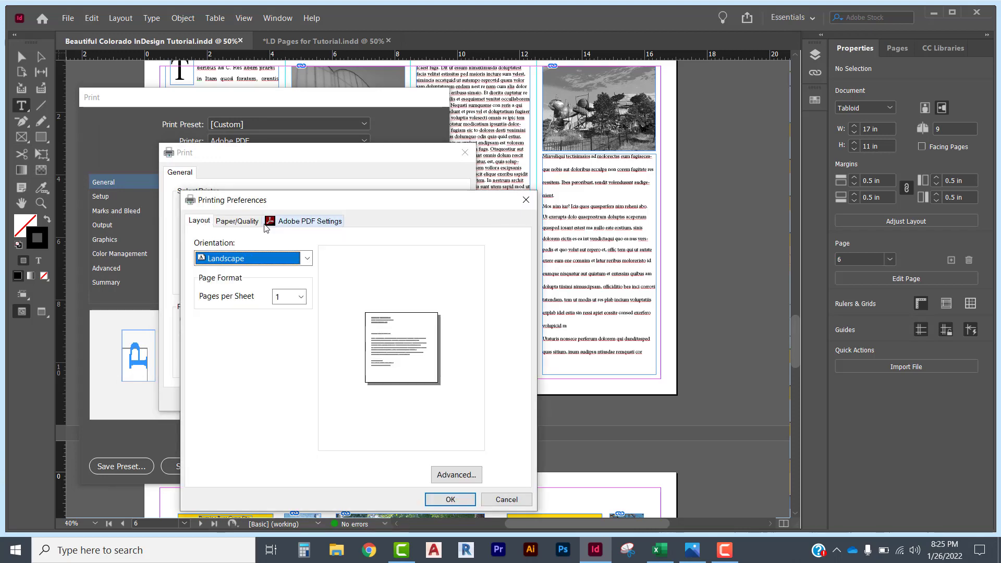
pyautogui.click(256, 223)
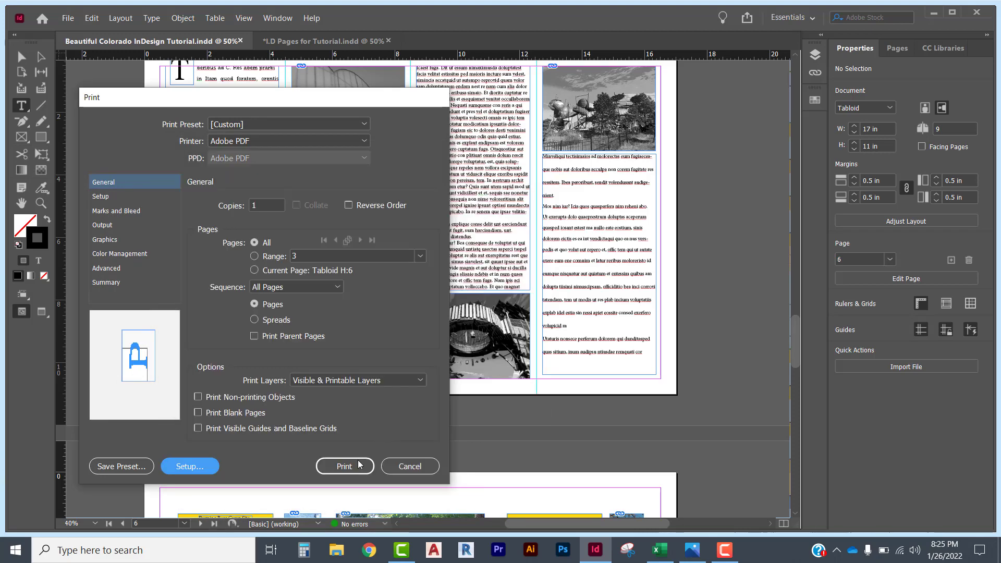
# Print all pages to a PDF named Beautiful Colorado InDesign Tutorial on the Desktop, and check and close the resulting file
pyautogui.click(349, 466)
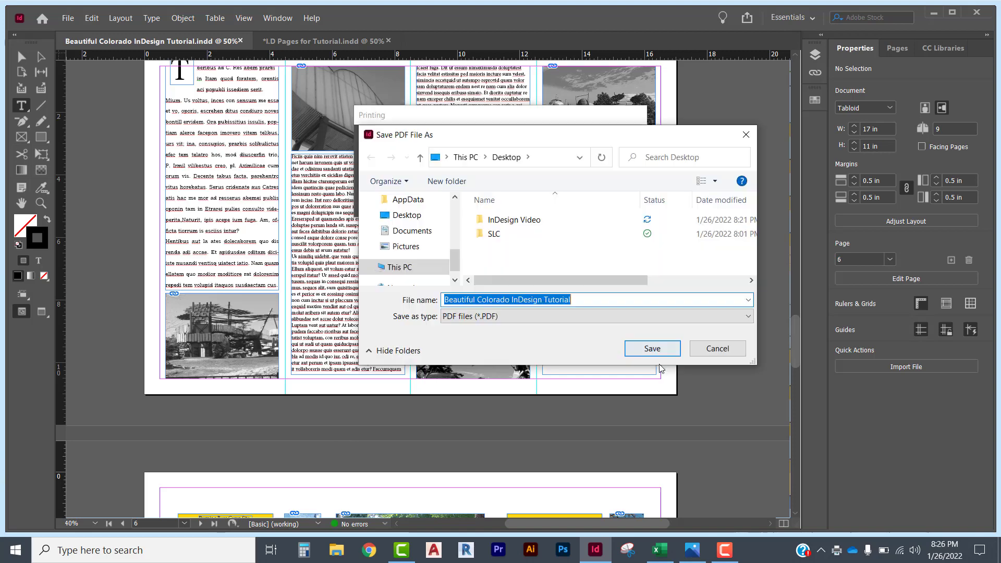
pyautogui.click(651, 349)
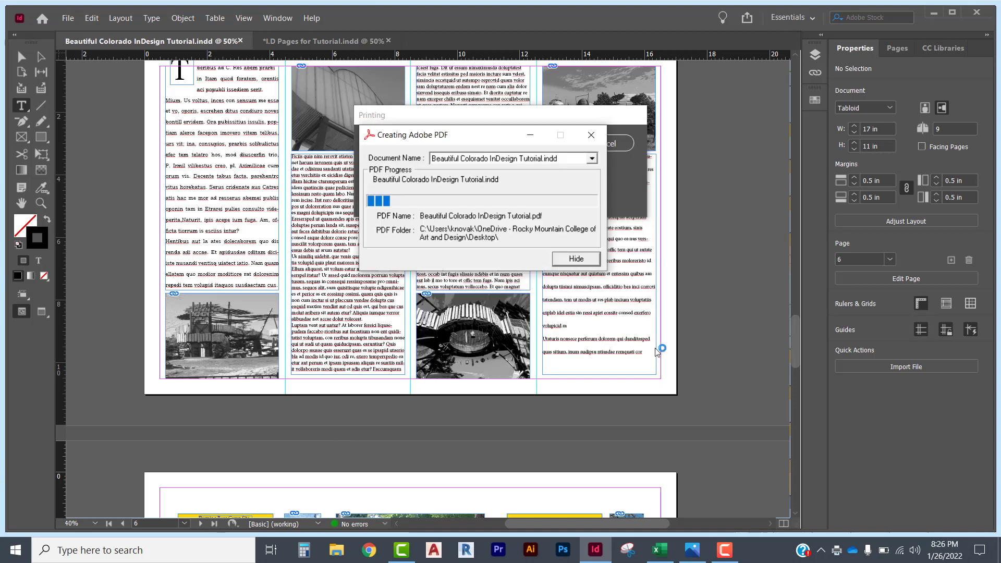
pyautogui.click(934, 11)
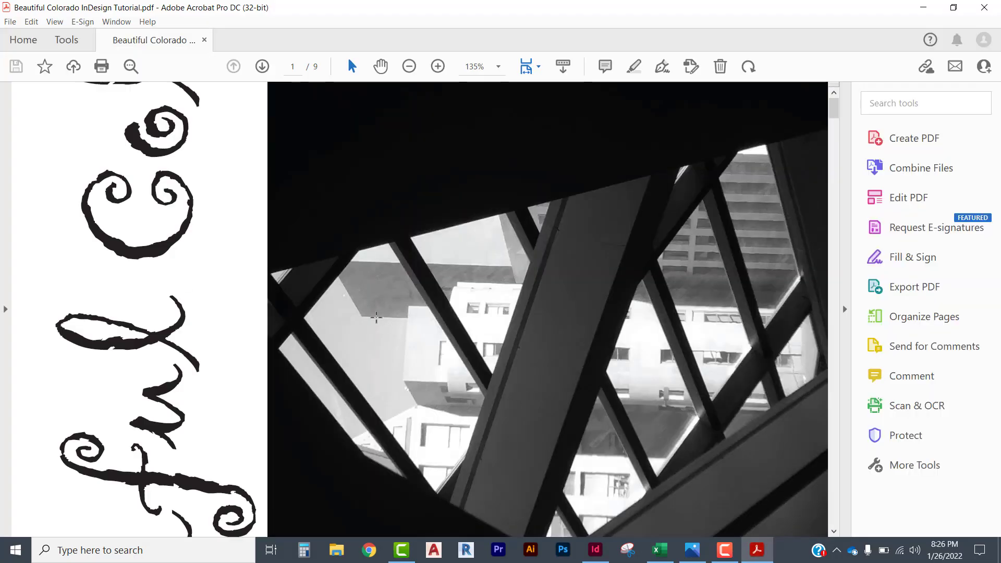
pyautogui.scroll(-10, 330, 357)
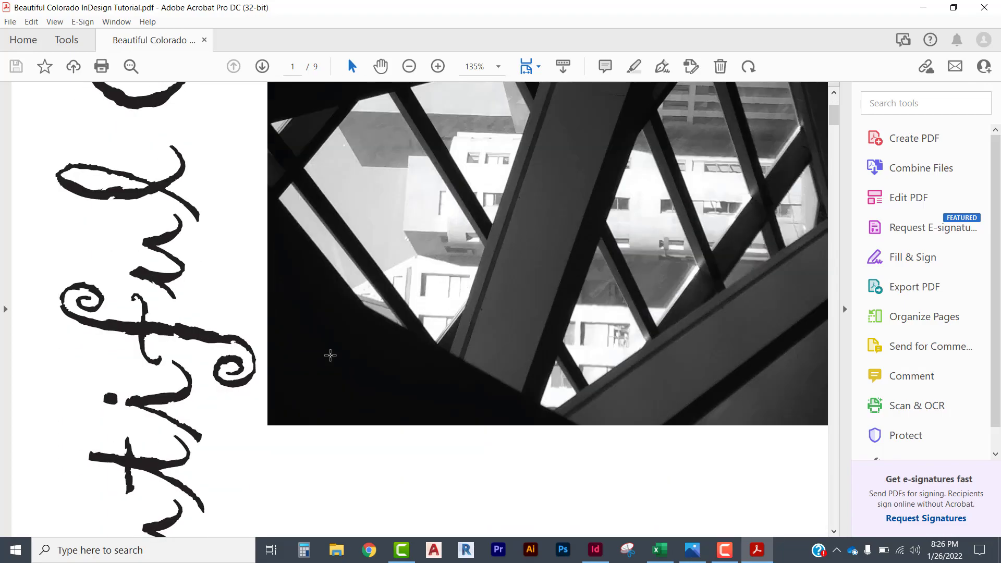
pyautogui.scroll(8, 330, 344)
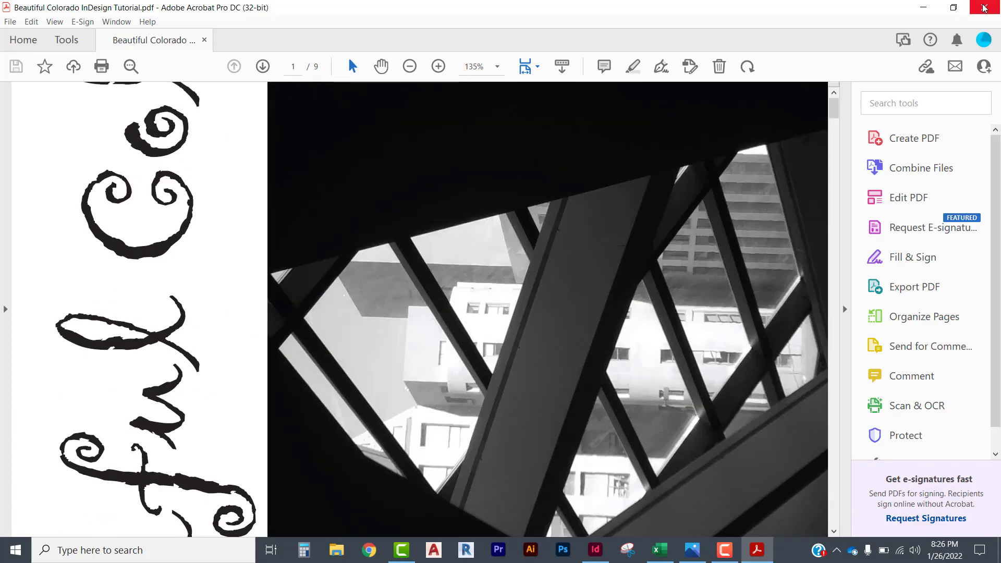
pyautogui.click(986, 6)
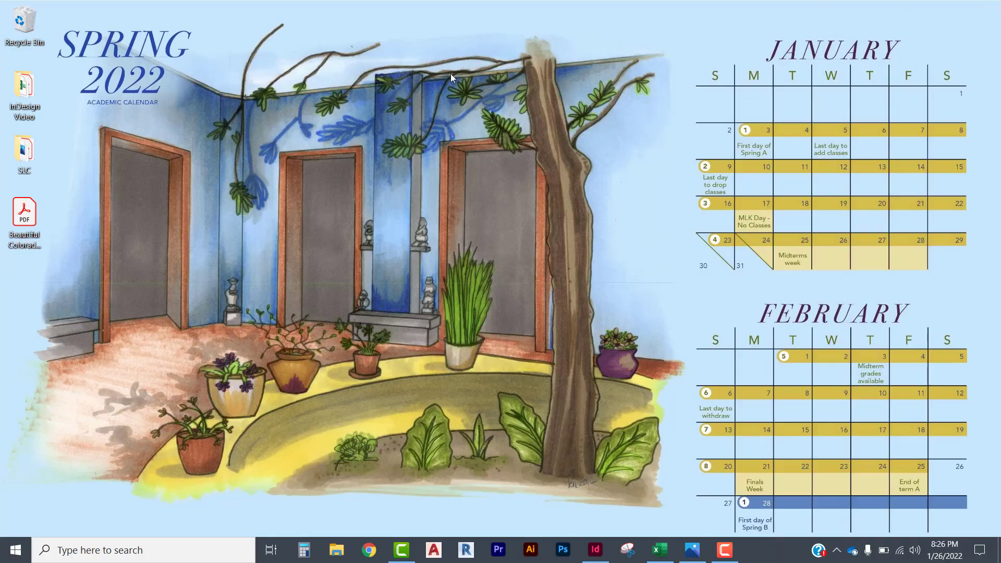
# Switch back to InDesign and open the Print Booklet settings for the document
pyautogui.click(595, 554)
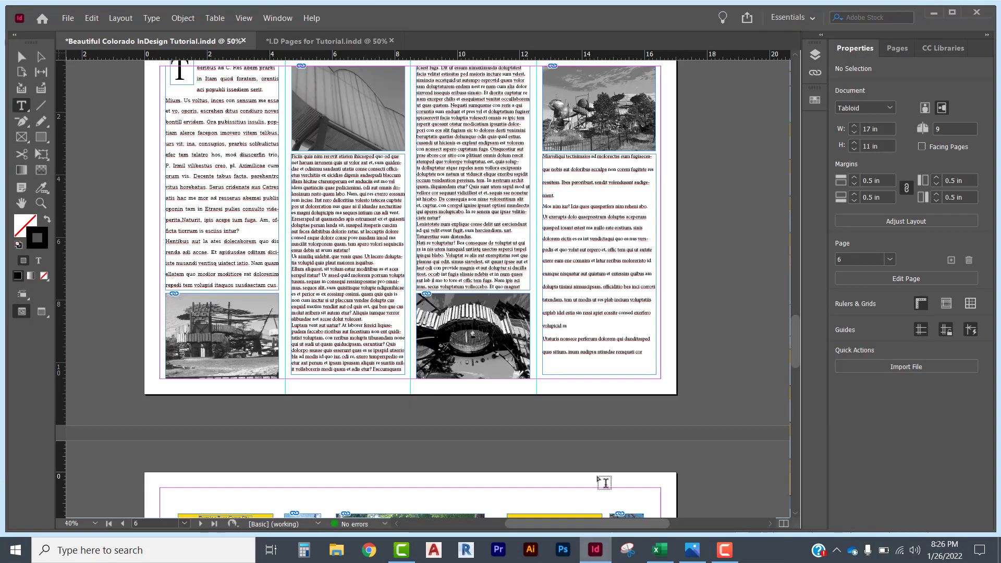
pyautogui.scroll(5, 779, 286)
pyautogui.scroll(3, 778, 286)
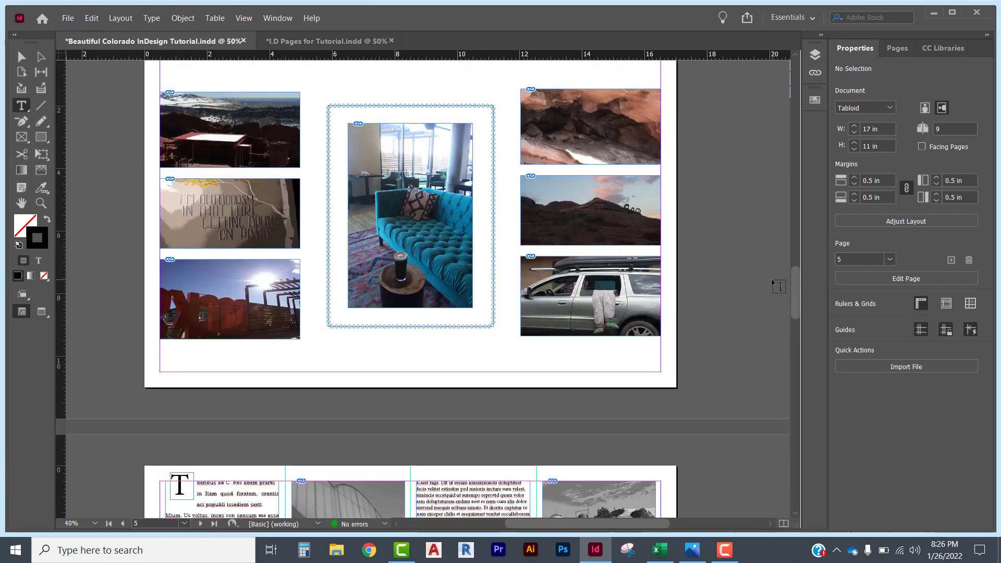
pyautogui.click(70, 21)
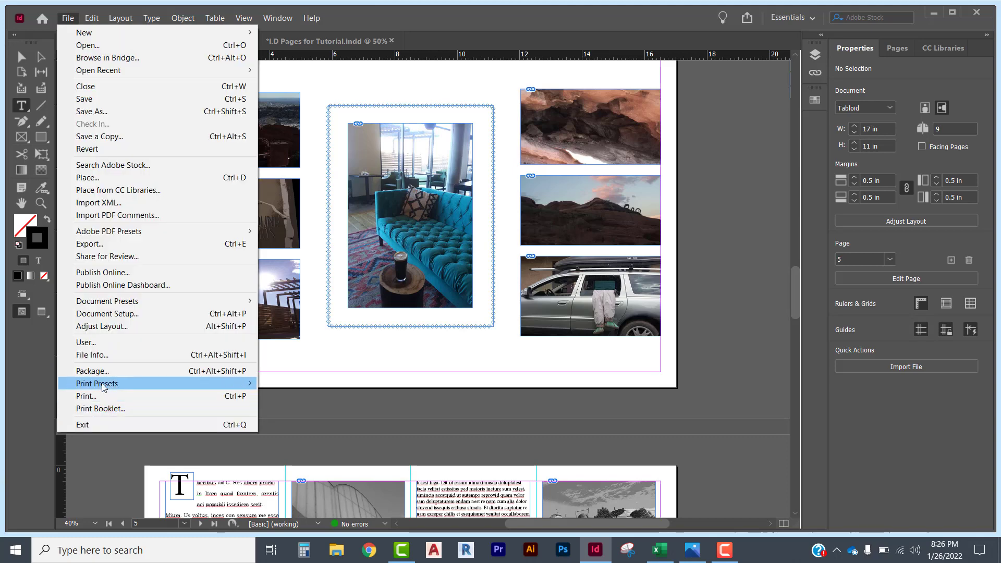
pyautogui.click(109, 410)
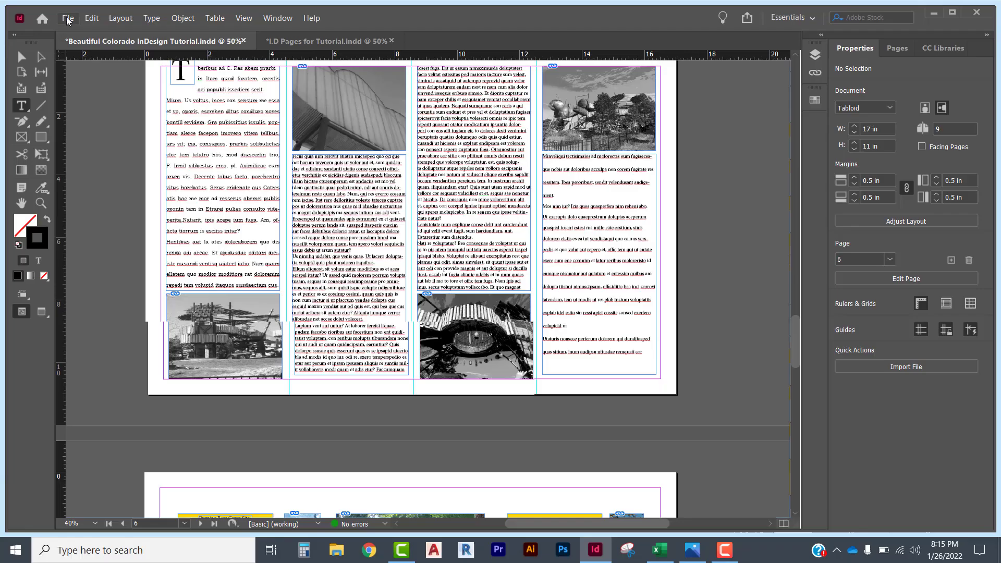
# Start packaging the document, check its print settings and external plug-ins in the package summary, and save the publication
pyautogui.click(68, 18)
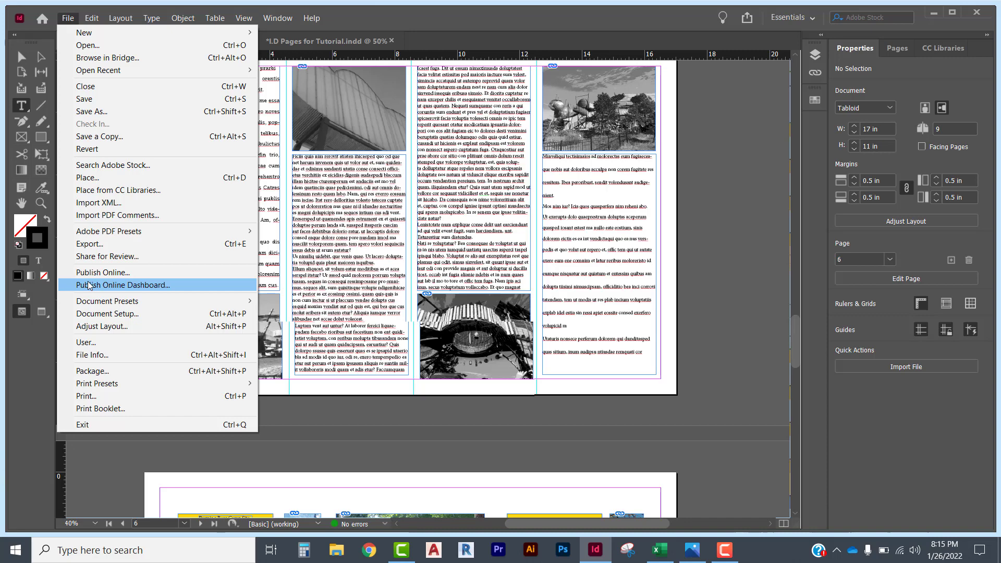
pyautogui.click(94, 371)
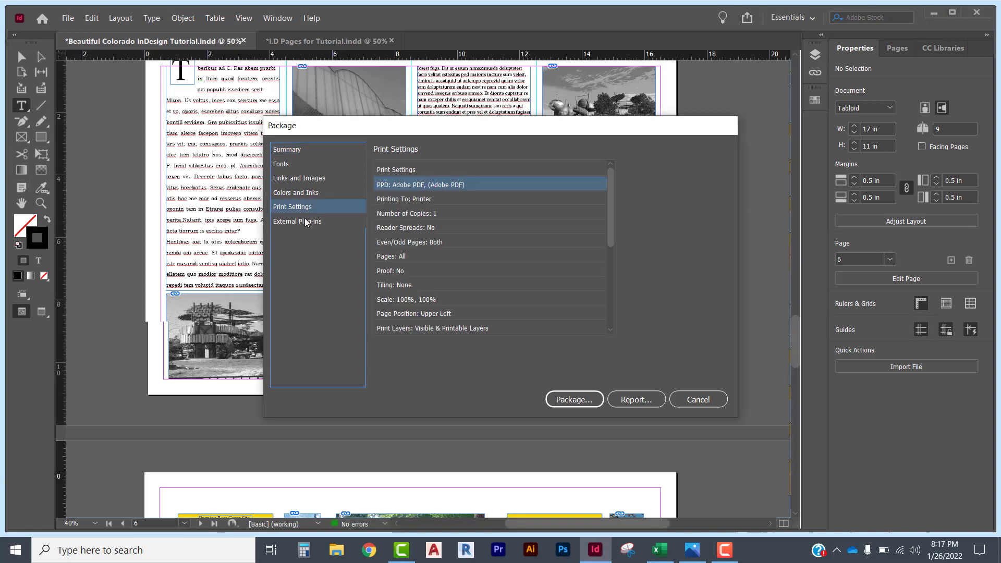
pyautogui.click(305, 221)
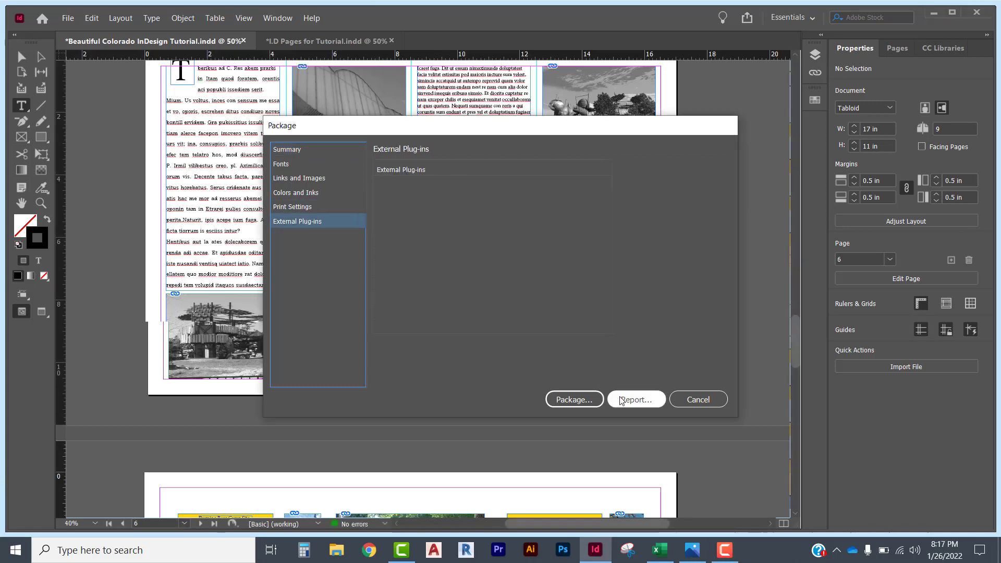
pyautogui.click(574, 399)
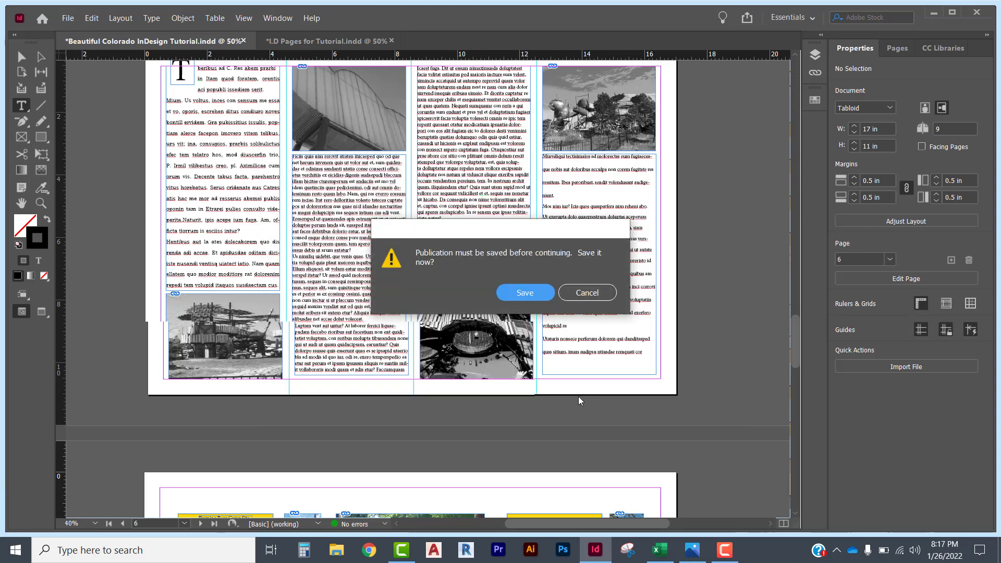
pyautogui.click(526, 291)
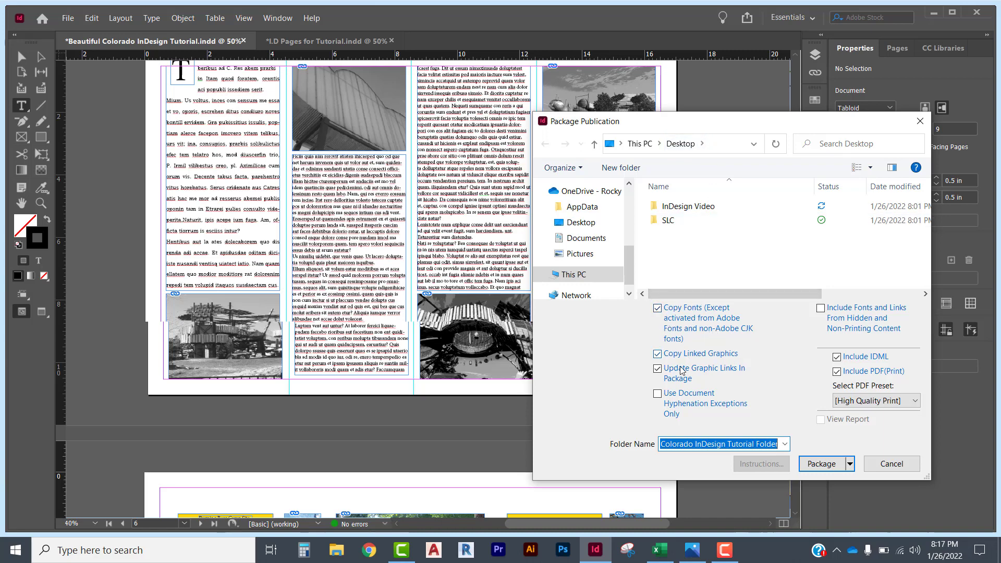
# Package the publication into its tutorial folder on the Desktop with the High Quality Print PDF preset, accepting the font-copying notice
pyautogui.click(875, 400)
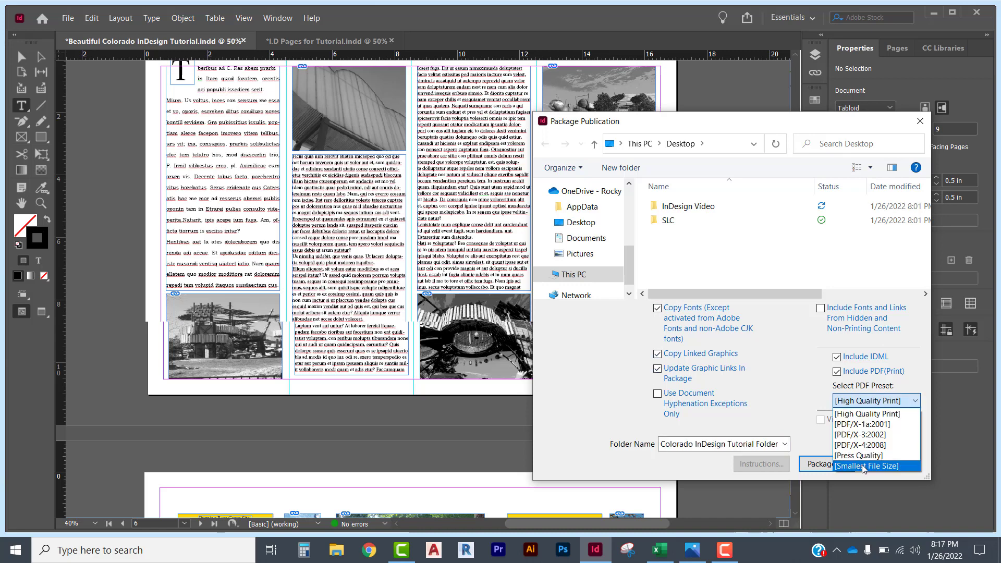
pyautogui.click(863, 414)
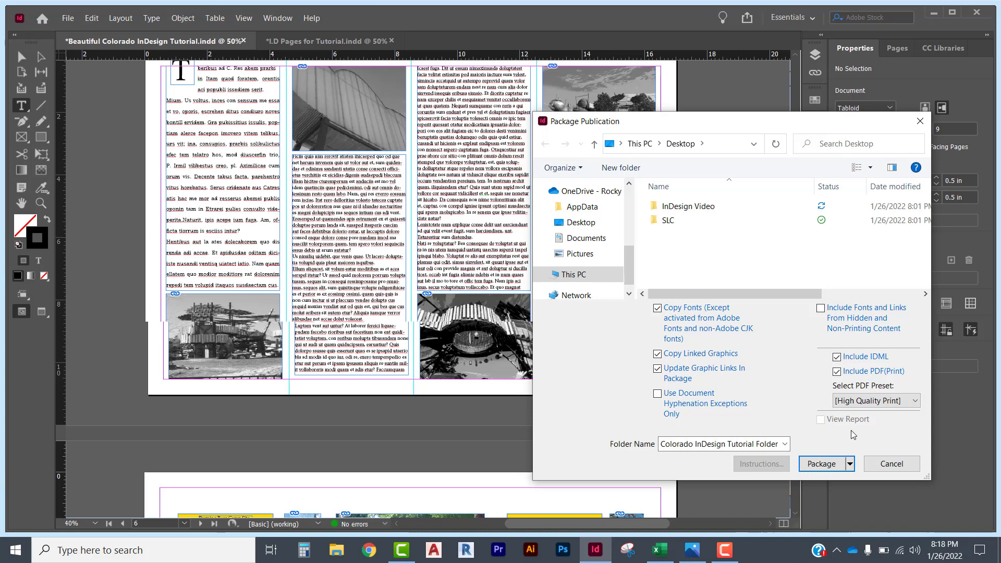
pyautogui.click(826, 464)
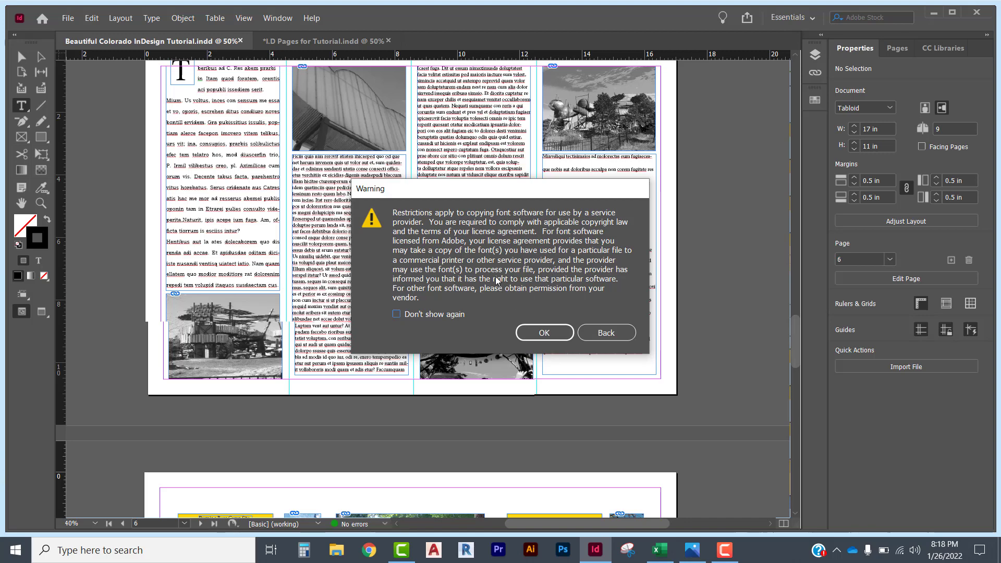
pyautogui.click(550, 339)
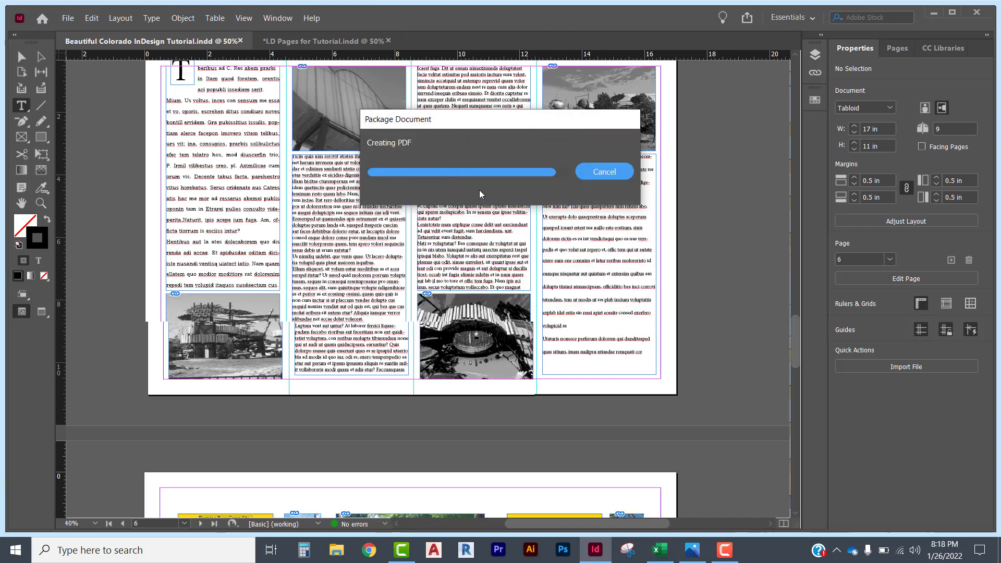
# Switch to the Desktop, move the packaged Beautiful Colorado InDesign Tutorial Folder into the open area of the wallpaper, and open it
pyautogui.click(934, 13)
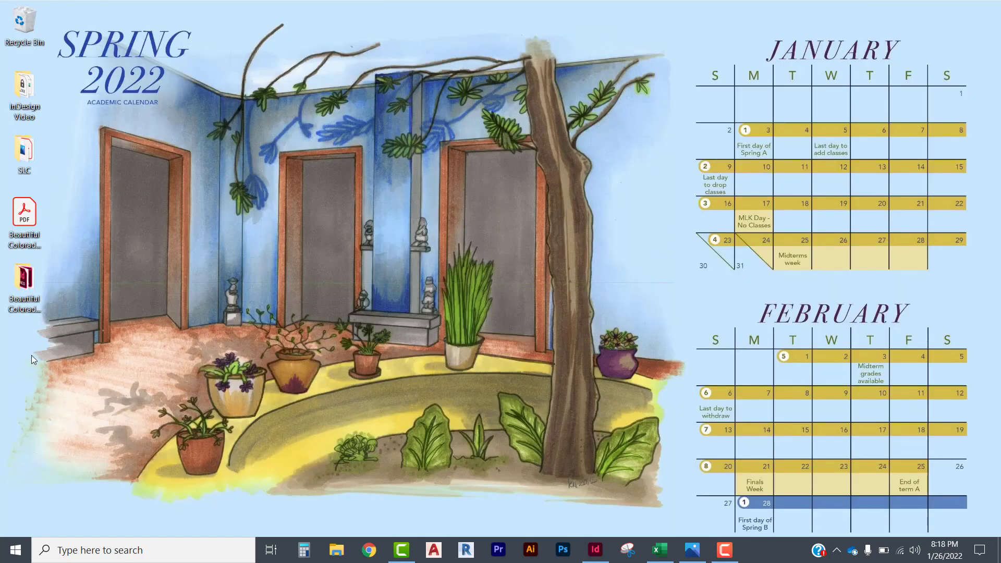
pyautogui.moveTo(30, 286); pyautogui.dragTo(508, 192)
pyautogui.doubleClick(516, 242)
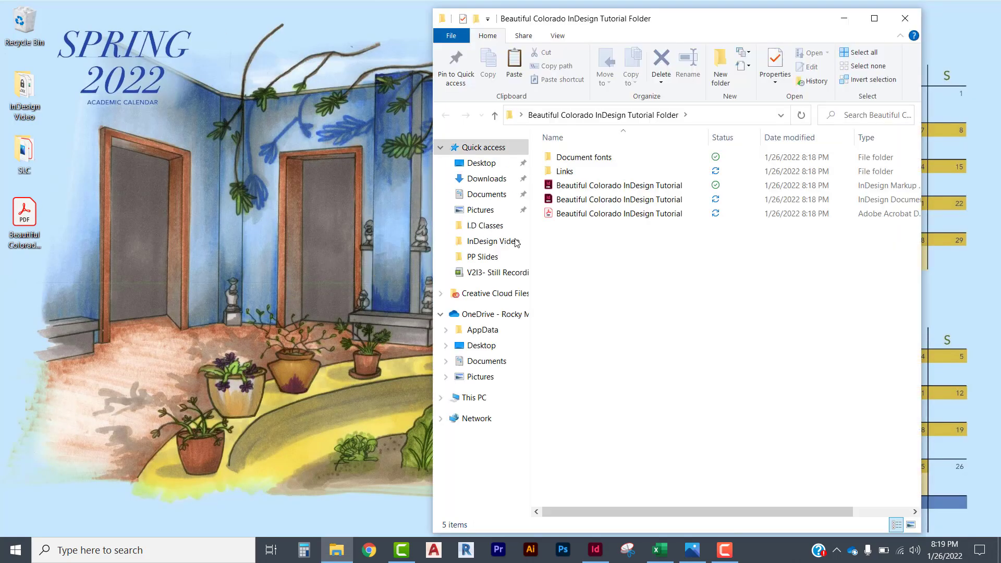
# Check the contents of the package's Document fonts and Links subfolders, returning to the main package folder
pyautogui.doubleClick(565, 158)
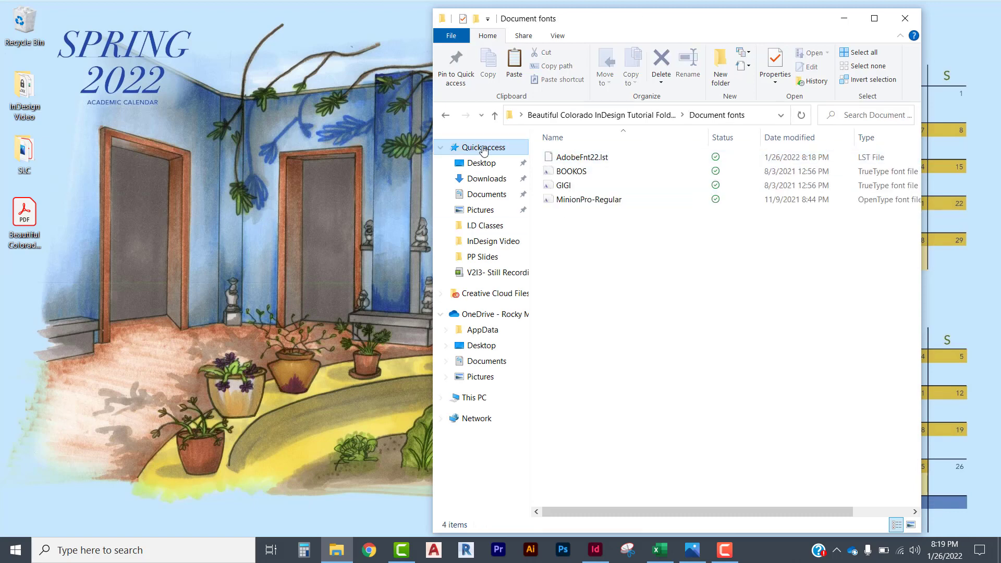
pyautogui.click(449, 118)
pyautogui.doubleClick(562, 174)
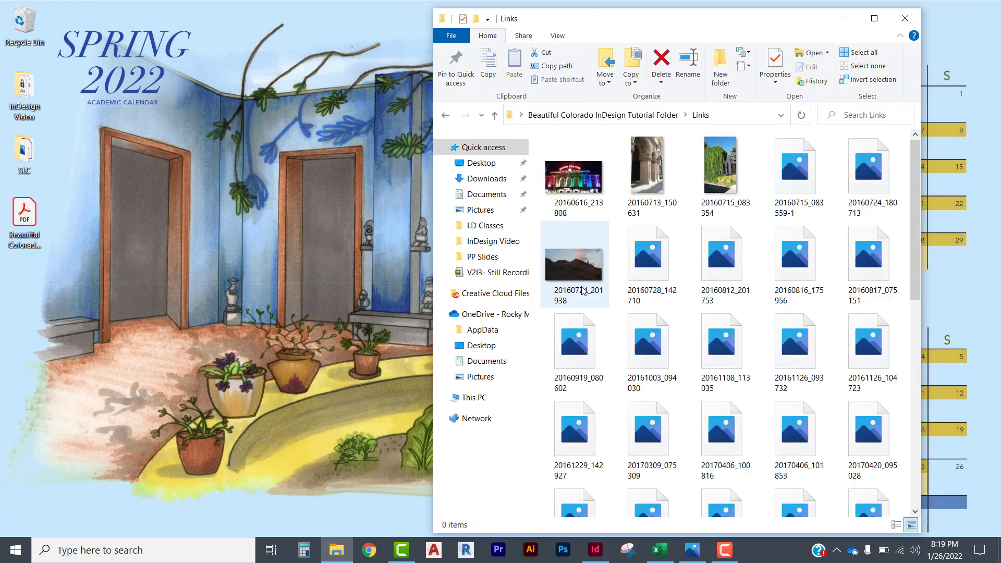
pyautogui.click(446, 115)
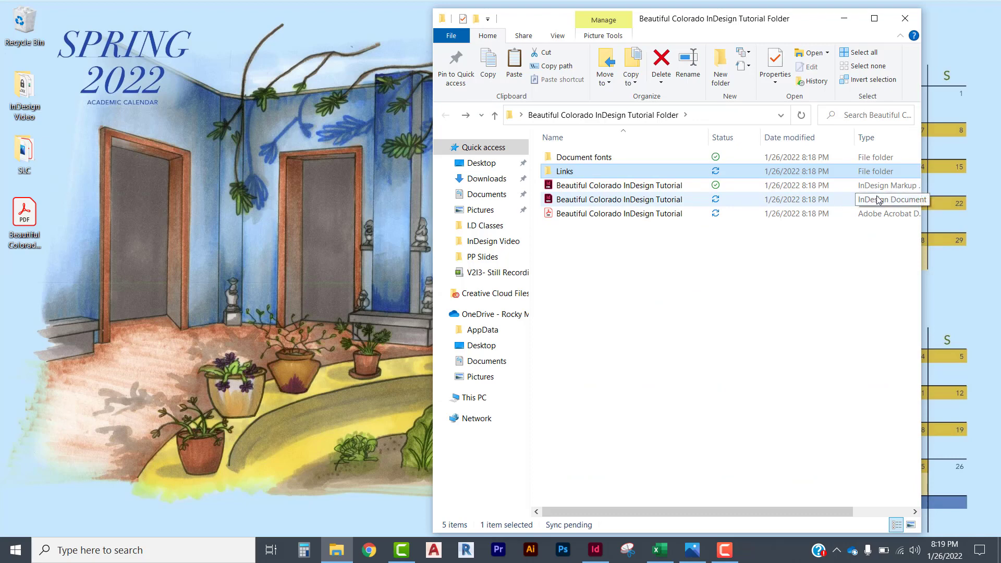
# Open the packaged Beautiful Colorado InDesign Tutorial PDF in Acrobat, look through its pages, and close it
pyautogui.doubleClick(599, 215)
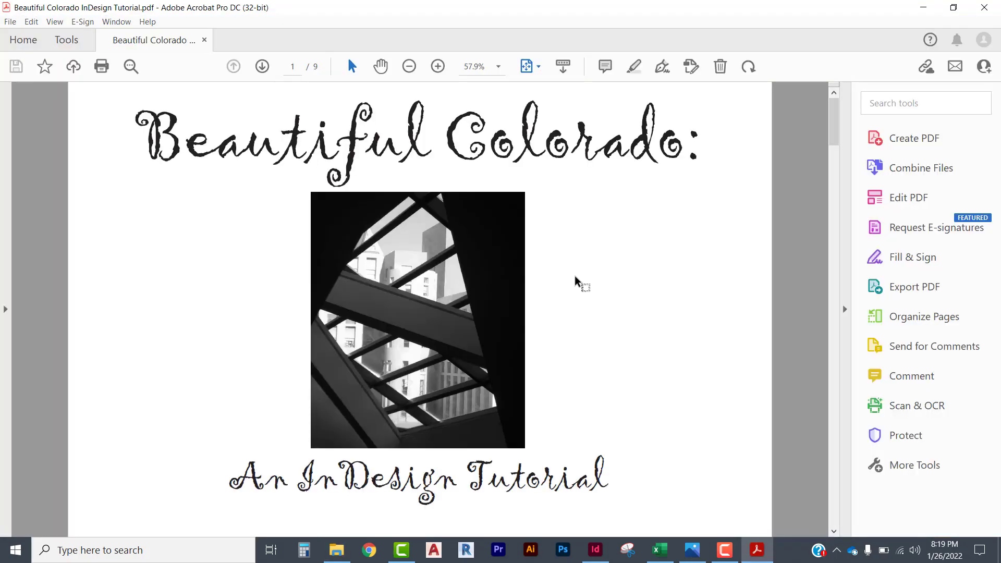
pyautogui.scroll(-2, 562, 293)
pyautogui.scroll(-5, 562, 293)
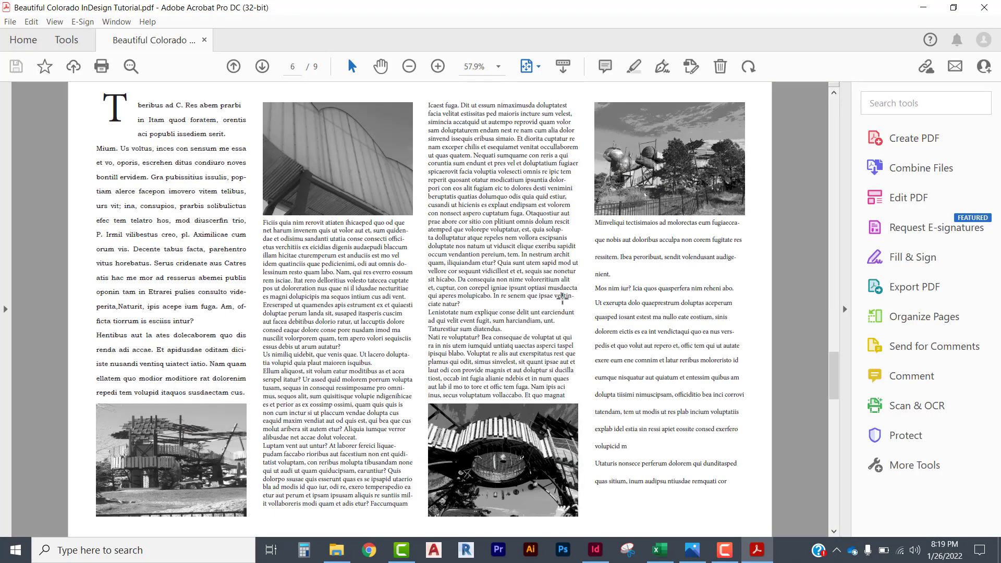
pyautogui.scroll(5, 562, 293)
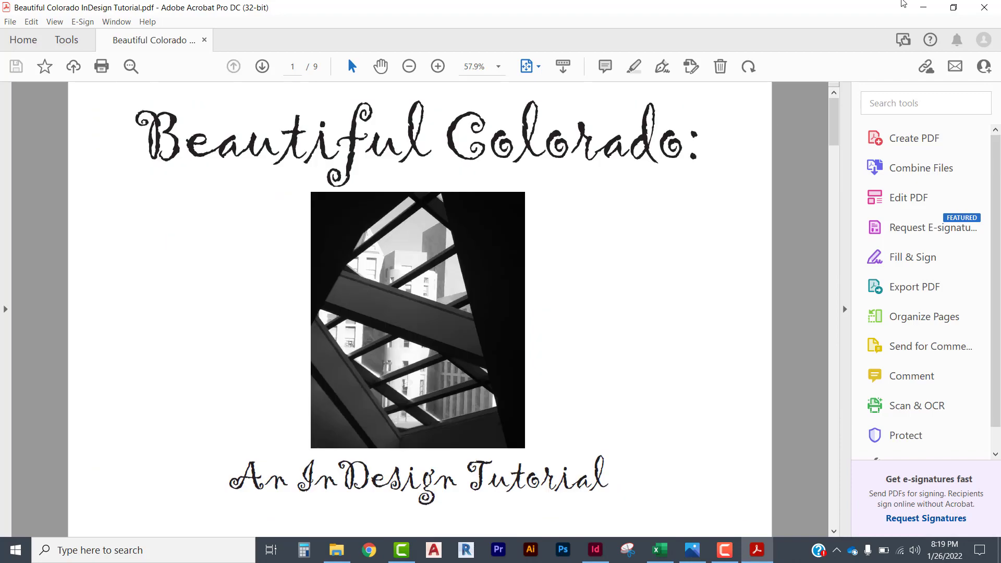
pyautogui.click(987, 7)
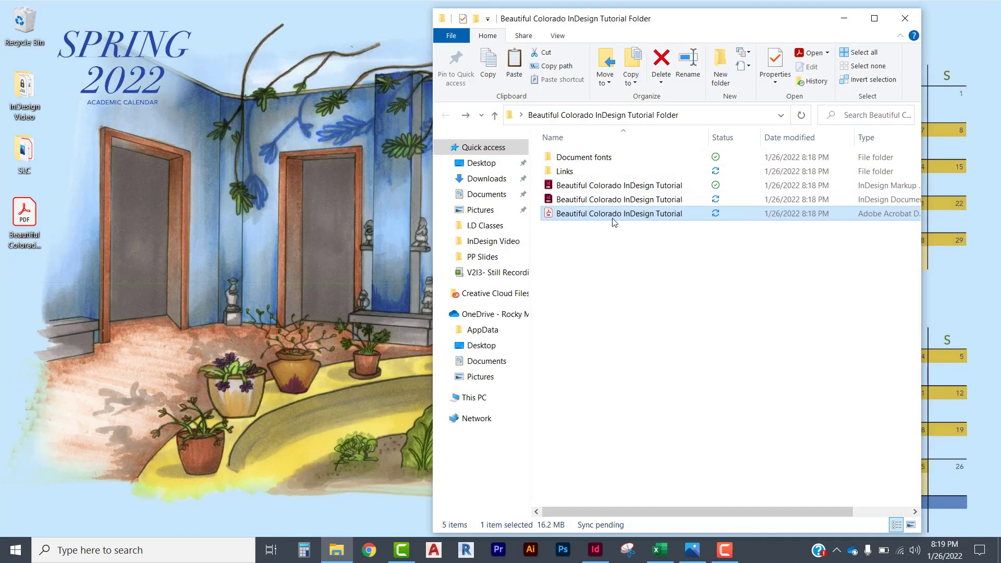
# Review the package's fonts and links folders together with its IDML, InDesign document and PDF files
pyautogui.click(556, 154)
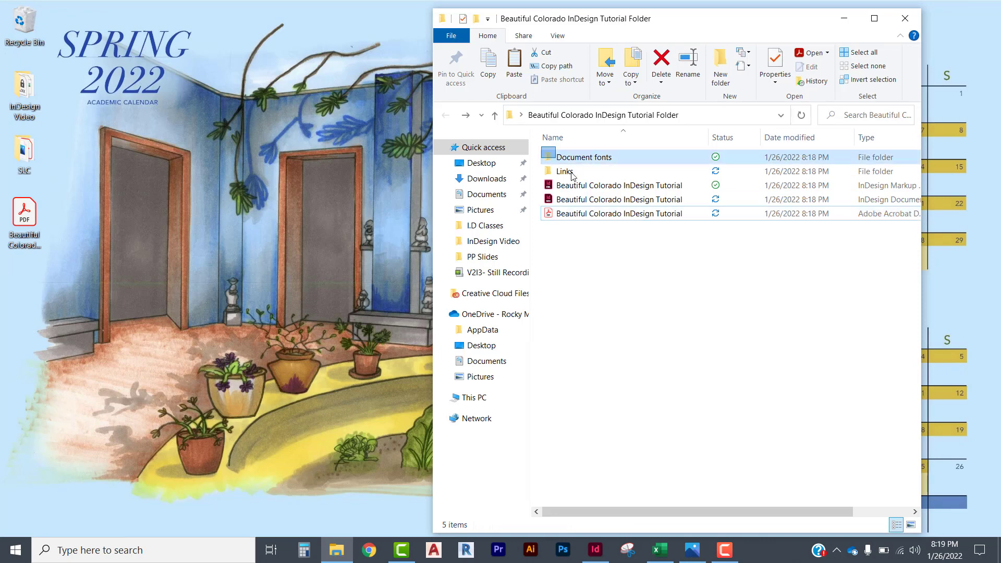
pyautogui.keyDown('shift'); pyautogui.click(607, 200); pyautogui.keyUp('shift')
pyautogui.click(629, 250)
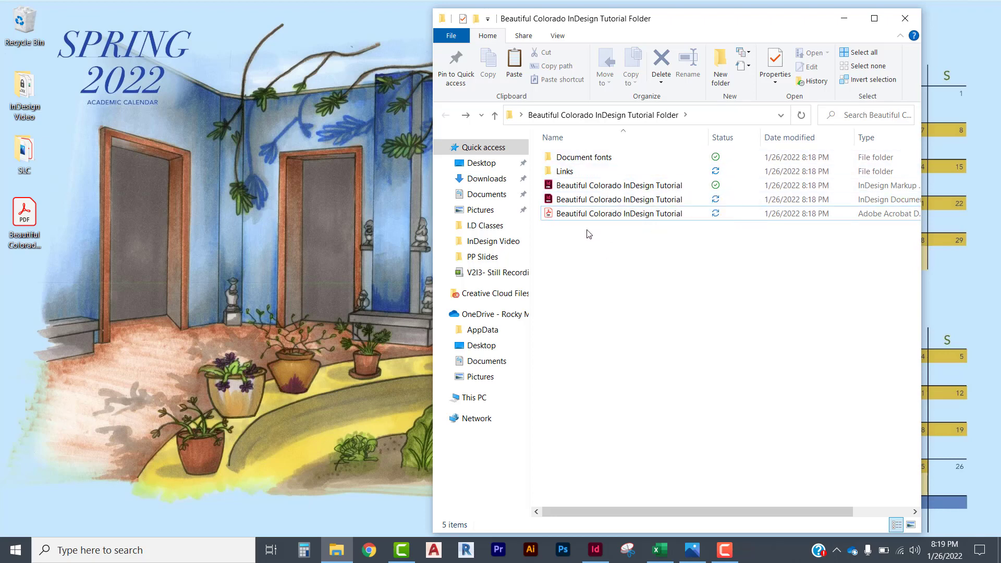
pyautogui.moveTo(627, 173)
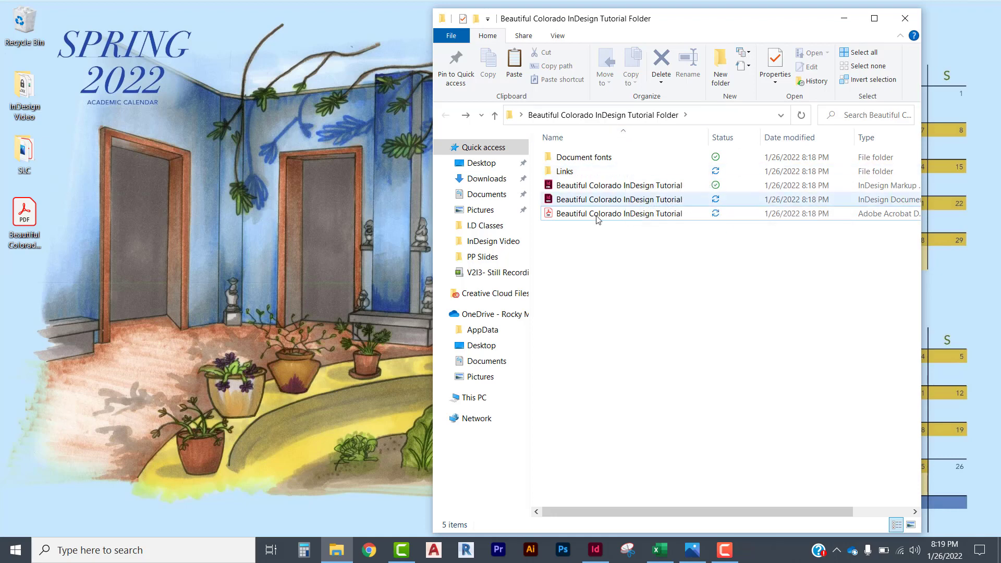
pyautogui.moveTo(620, 223)
pyautogui.moveTo(645, 199)
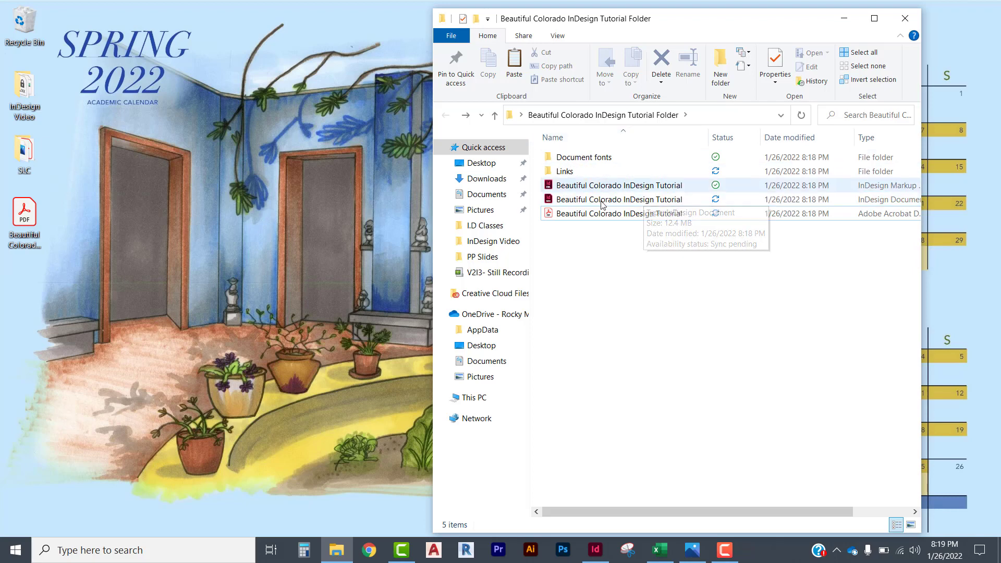
# Try to duplicate the packaged PDF within its folder and move the original to the Desktop, cancelling the file replacement
pyautogui.click(632, 215)
pyautogui.rightClick(613, 238)
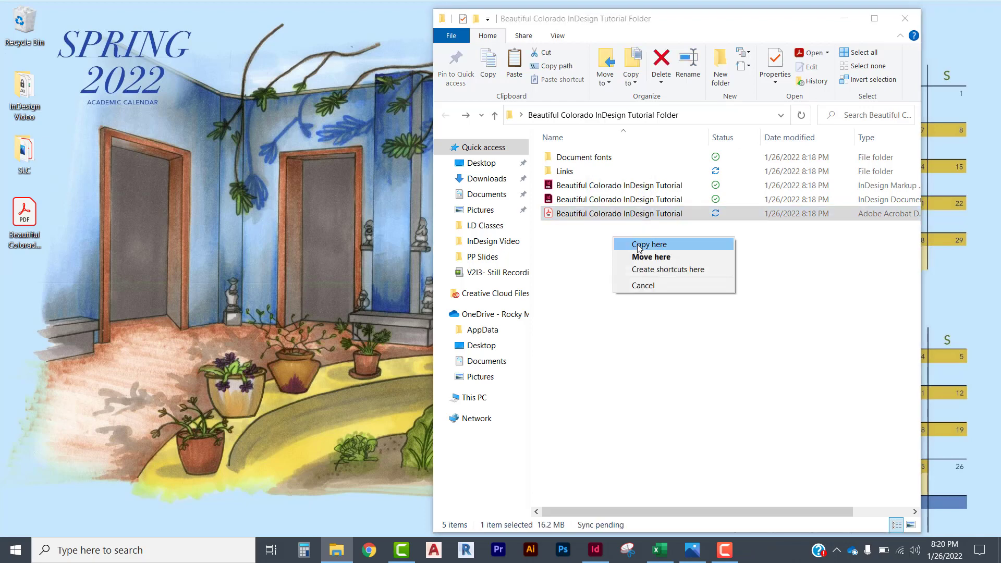
pyautogui.click(638, 245)
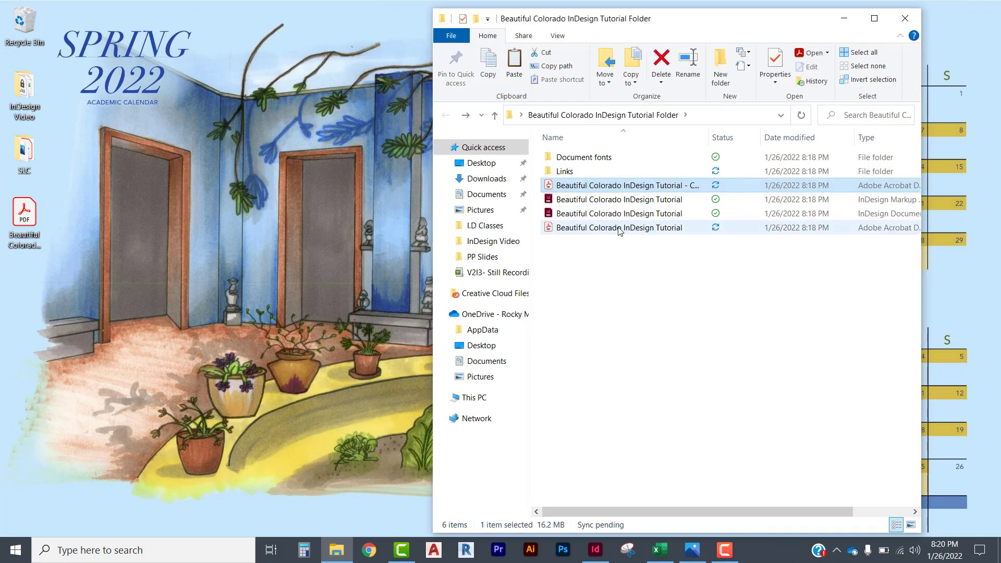
pyautogui.moveTo(588, 234); pyautogui.dragTo(343, 246)
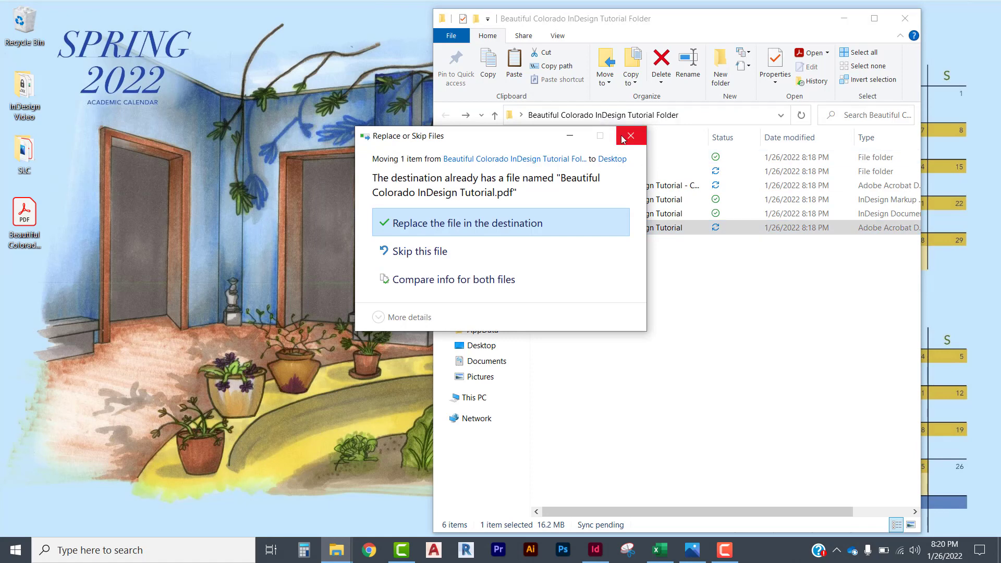
pyautogui.click(630, 137)
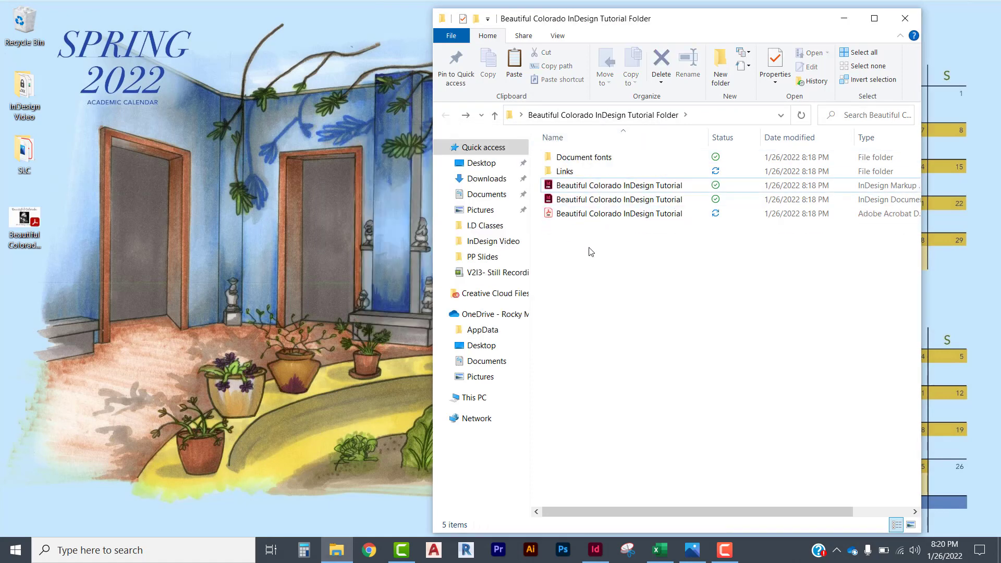
# Close the package folder, compress it into a zipped folder, and place the zip beside the original folder on the Desktop
pyautogui.click(905, 18)
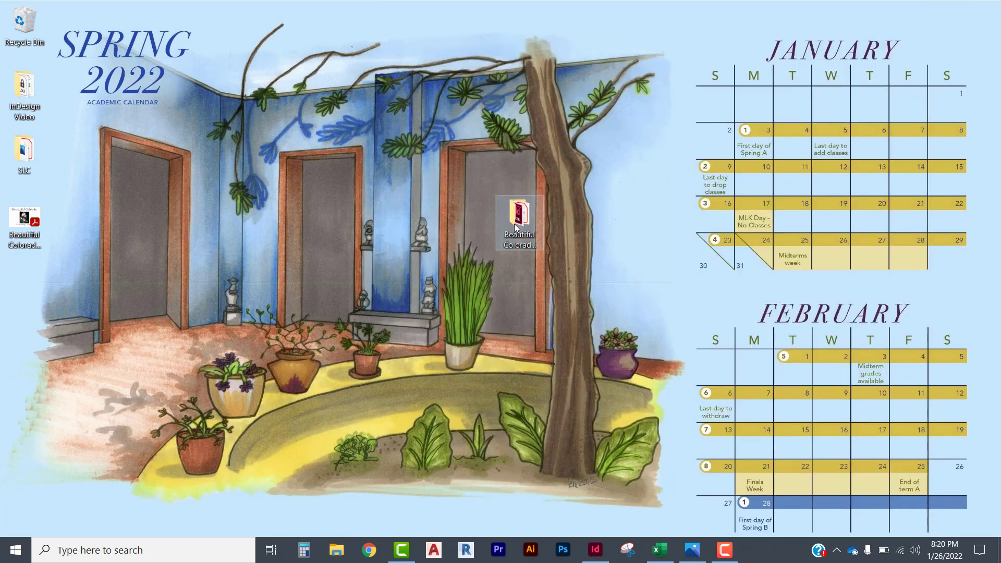
pyautogui.rightClick(515, 227)
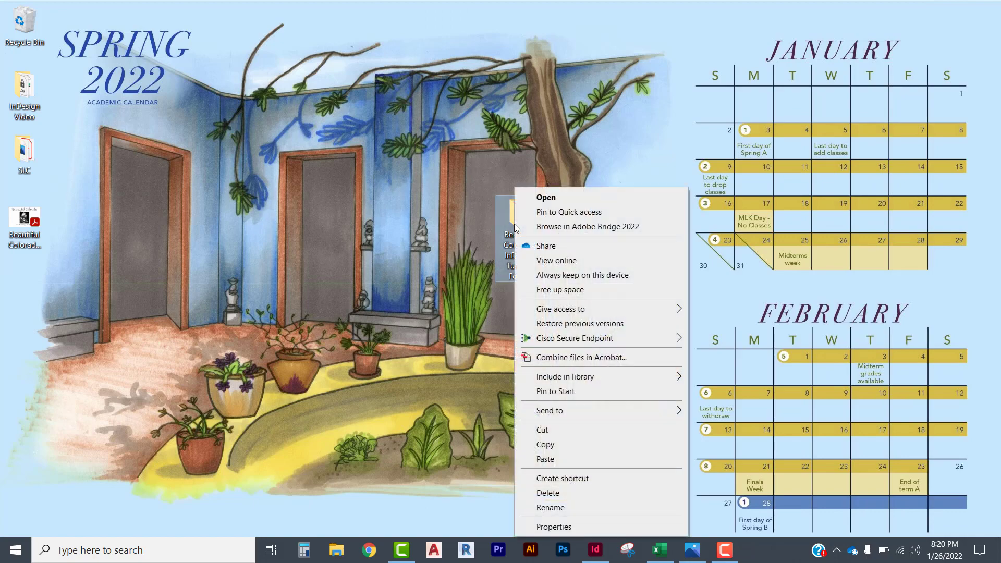
pyautogui.moveTo(591, 414)
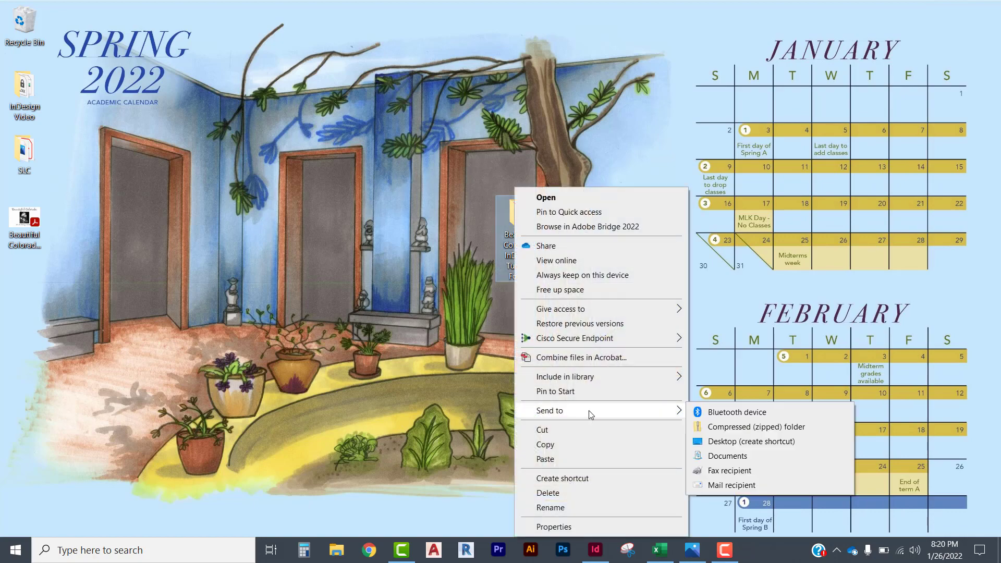
pyautogui.click(717, 427)
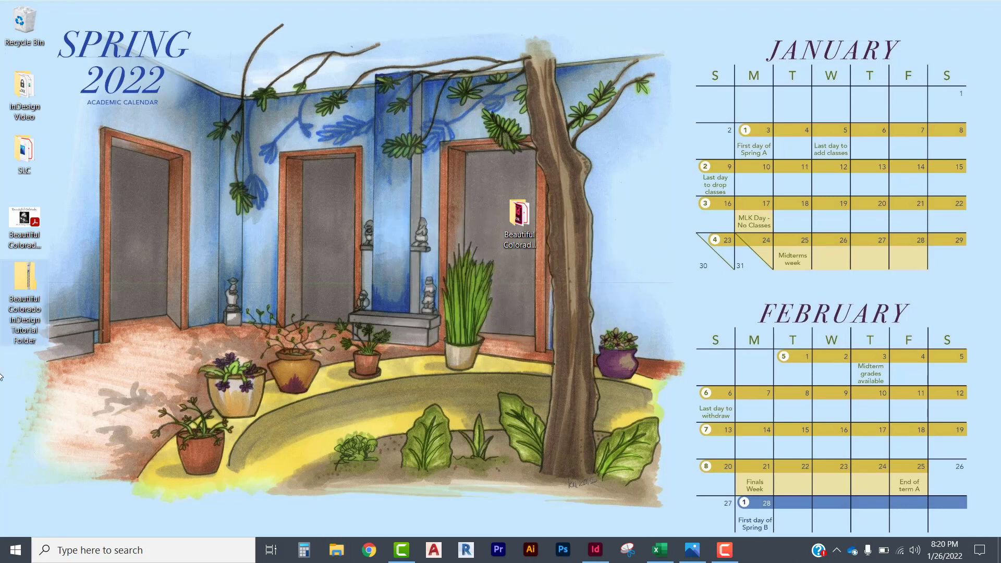
pyautogui.moveTo(20, 319); pyautogui.dragTo(467, 256)
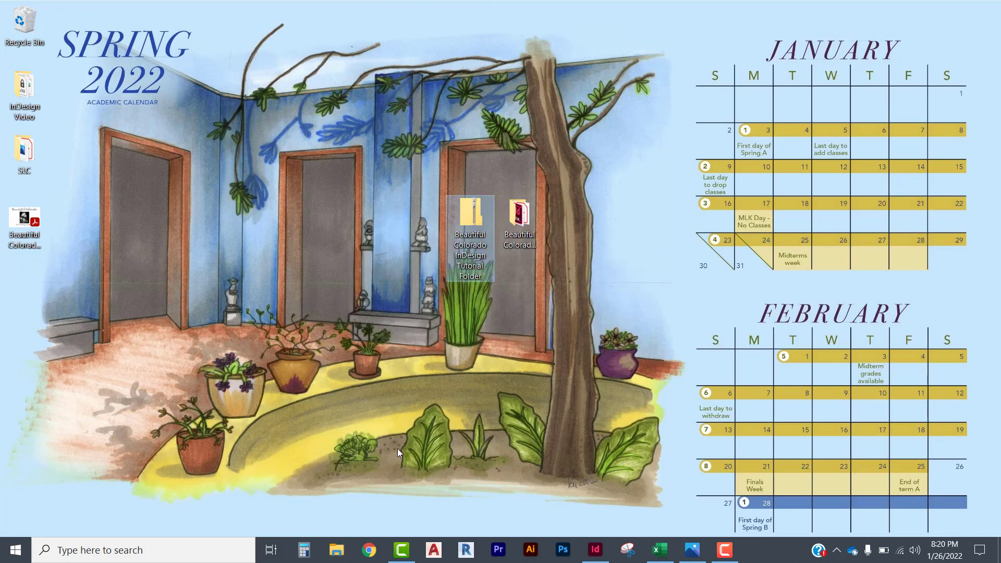
pyautogui.click(524, 229)
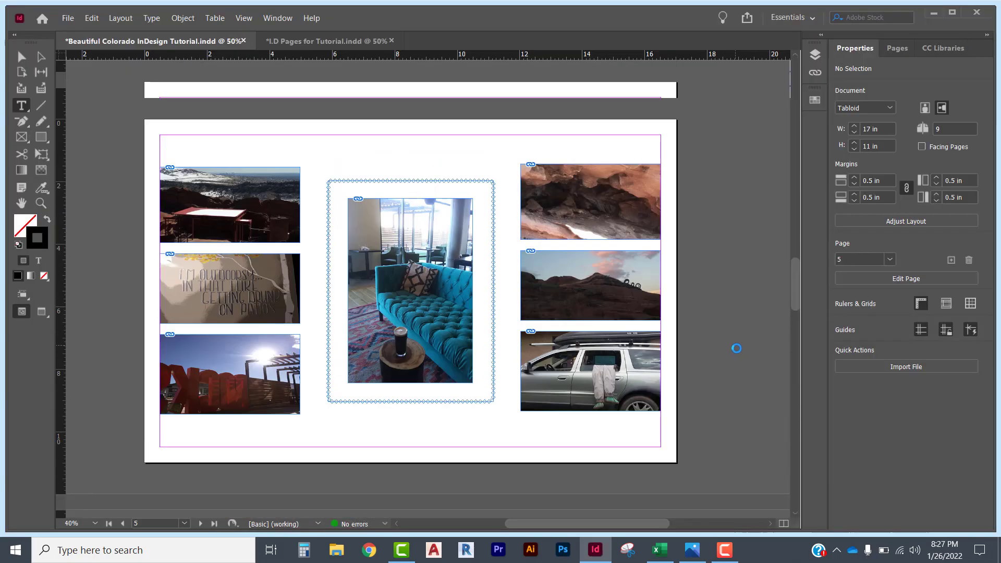
# Go to the first page of the Beautiful Colorado document in InDesign
pyautogui.moveTo(796, 304); pyautogui.dragTo(828, 82)
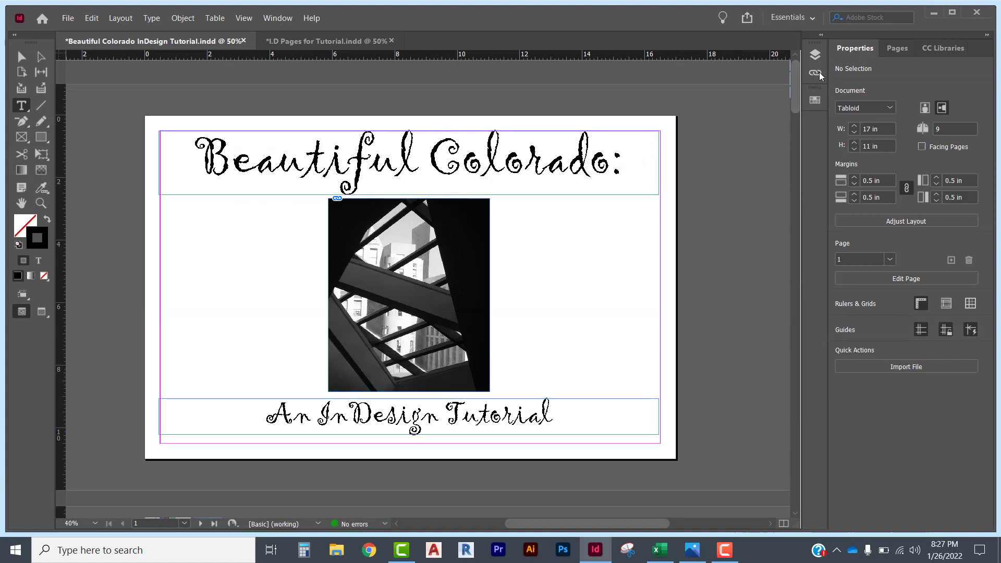